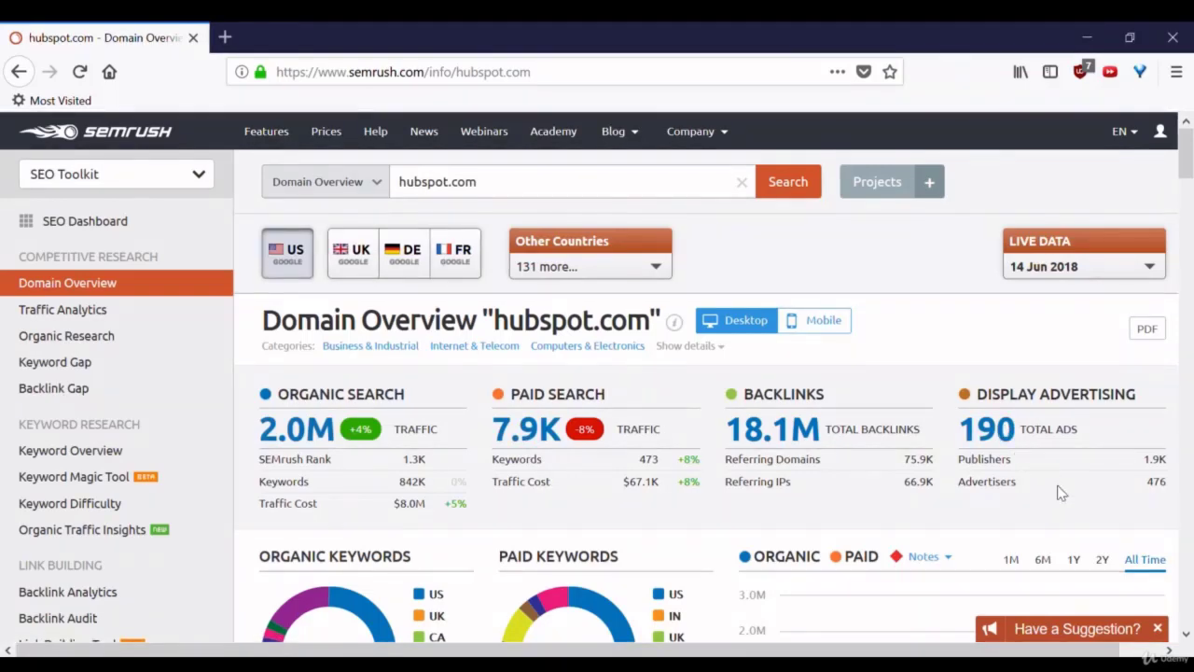
Examine the hubspot.com domain overview's organic and paid keyword distribution, top keywords, main competitors, branded search and sample ads
scroll(1061, 492, "down", 3)
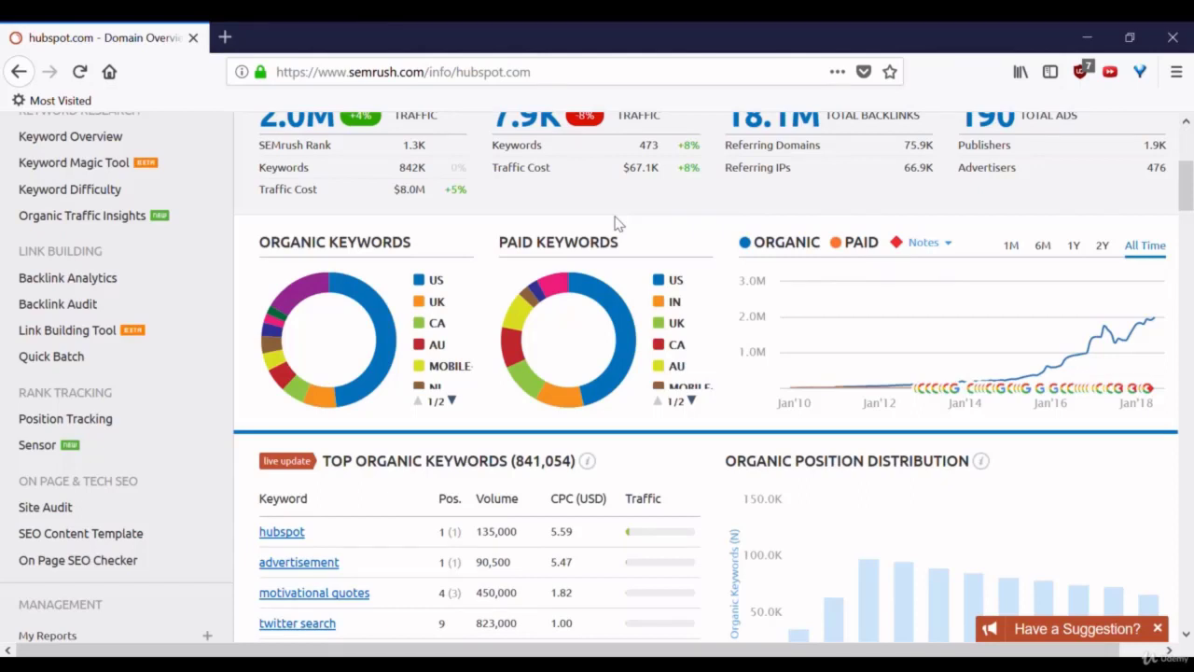
mouse_move(642, 343)
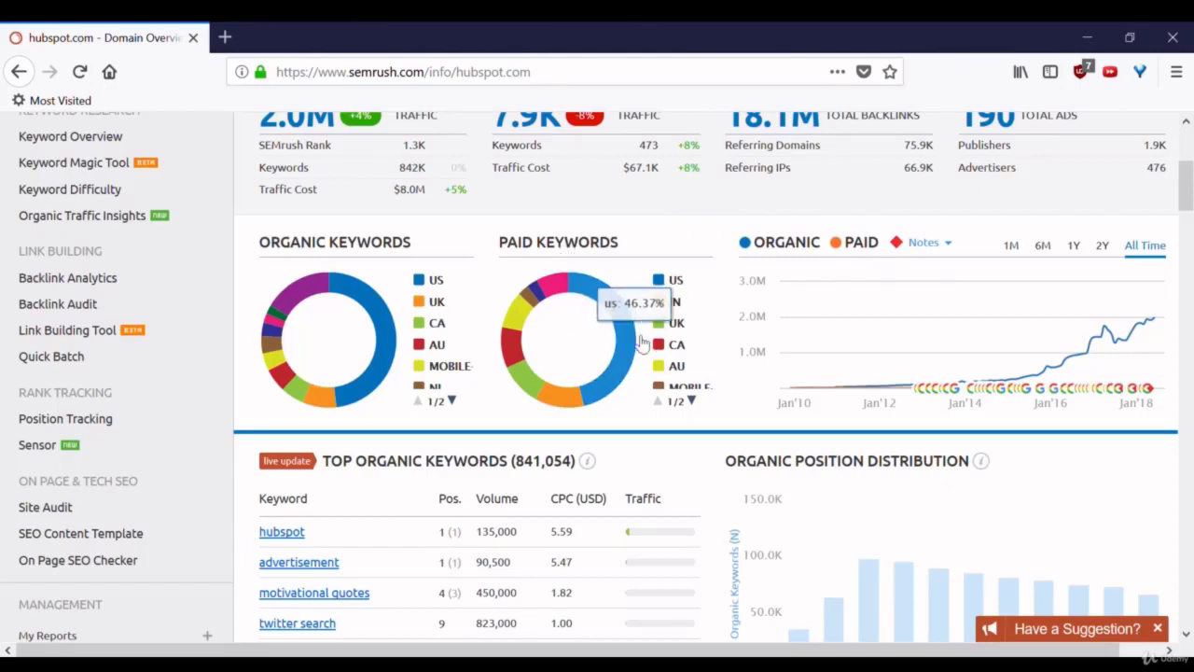
scroll(642, 344, "down", 3)
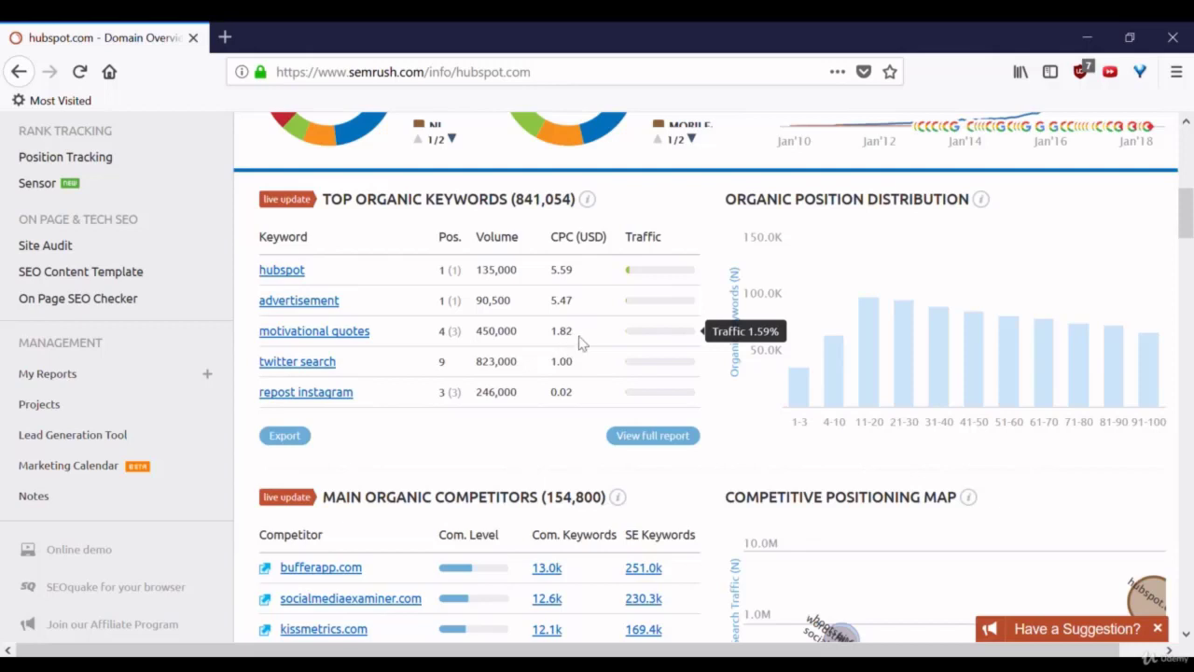
scroll(576, 343, "down", 3)
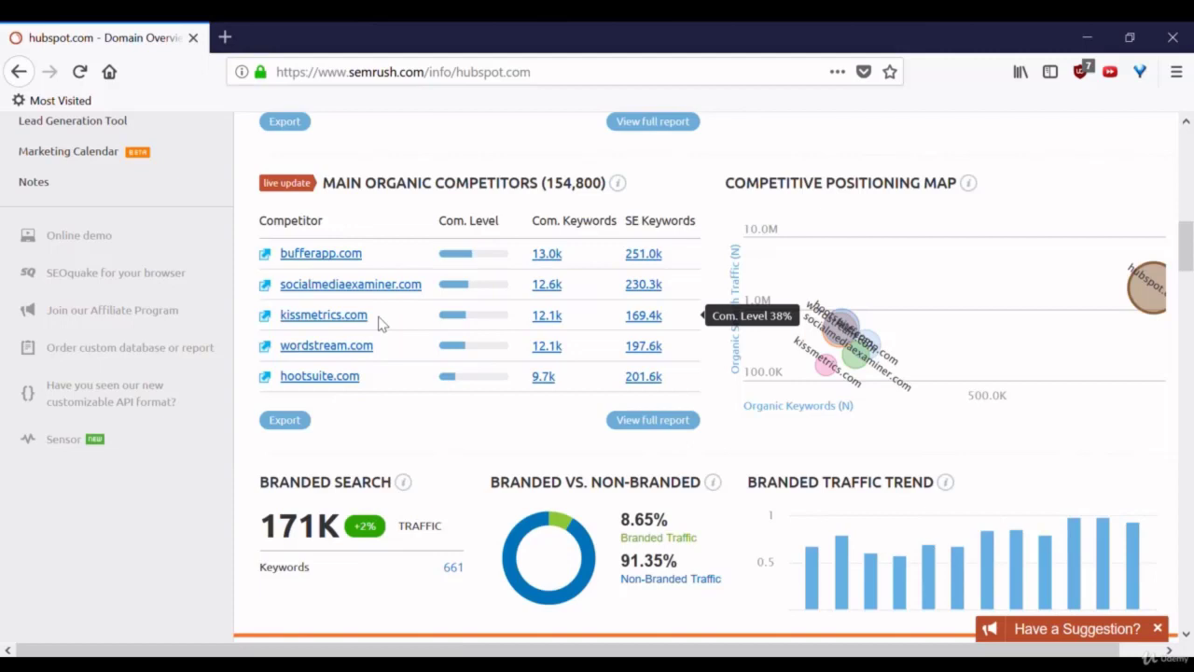
scroll(380, 322, "down", 3)
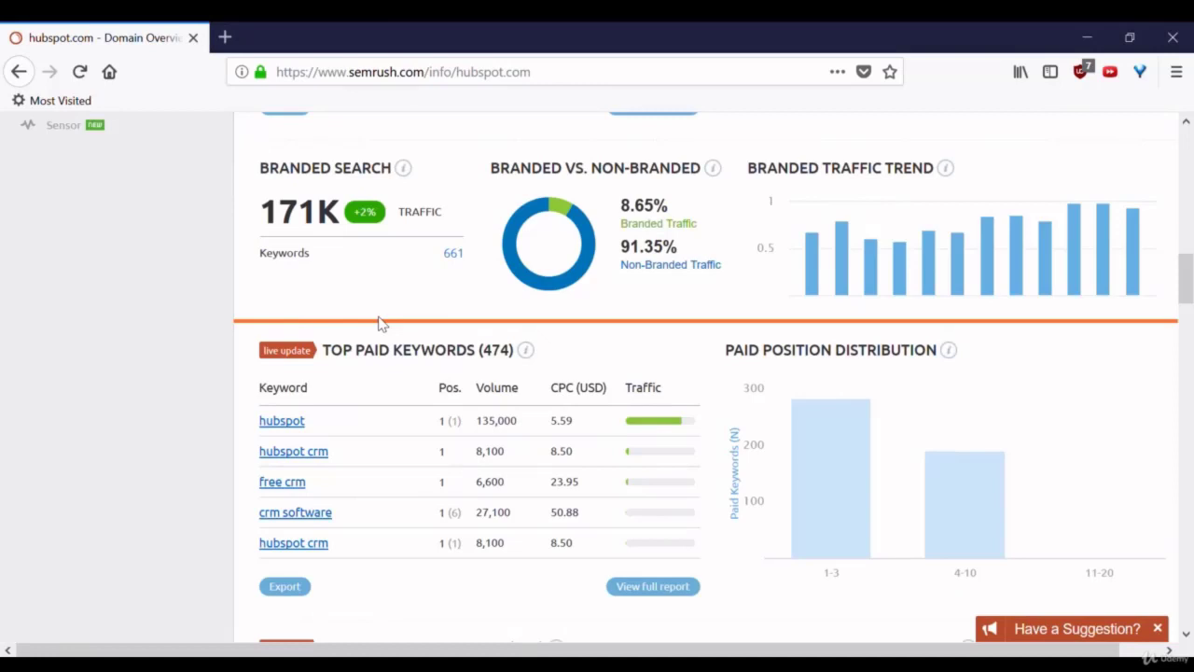
scroll(379, 323, "down", 3)
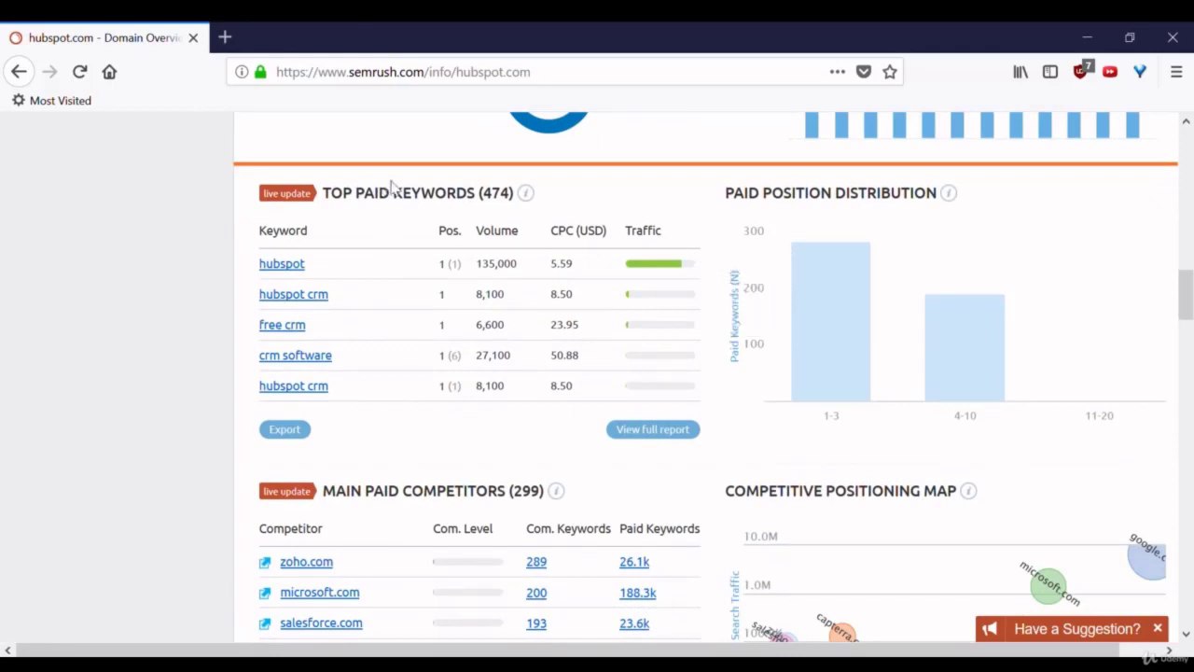
scroll(451, 306, "down", 5)
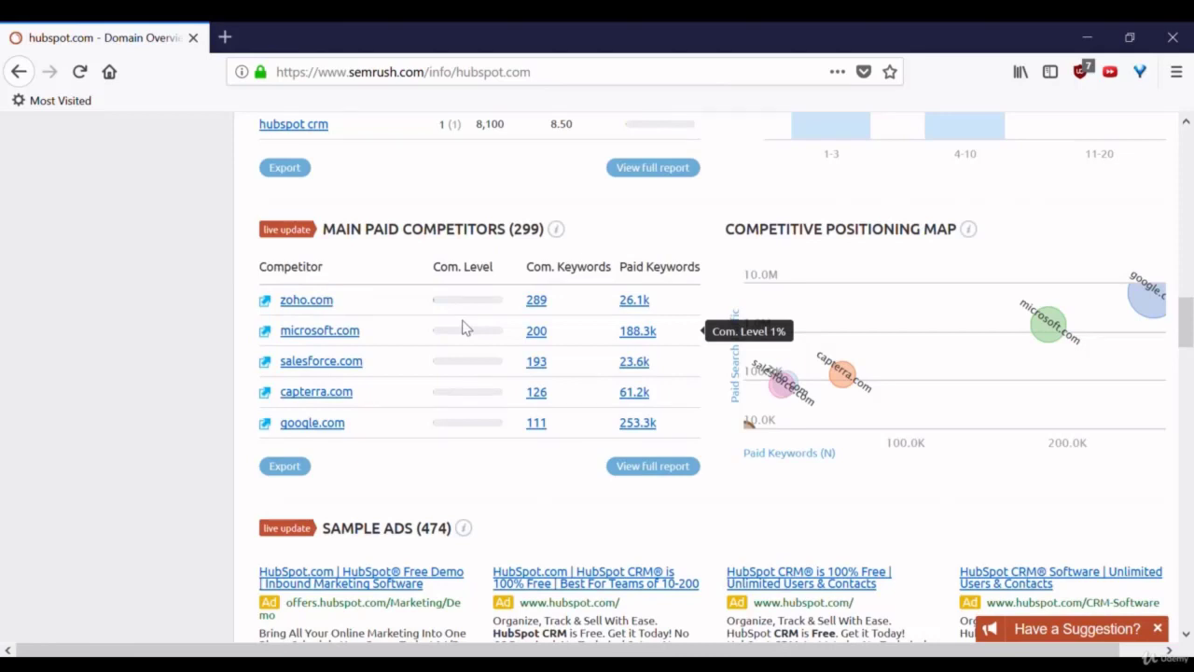
scroll(466, 327, "down", 6)
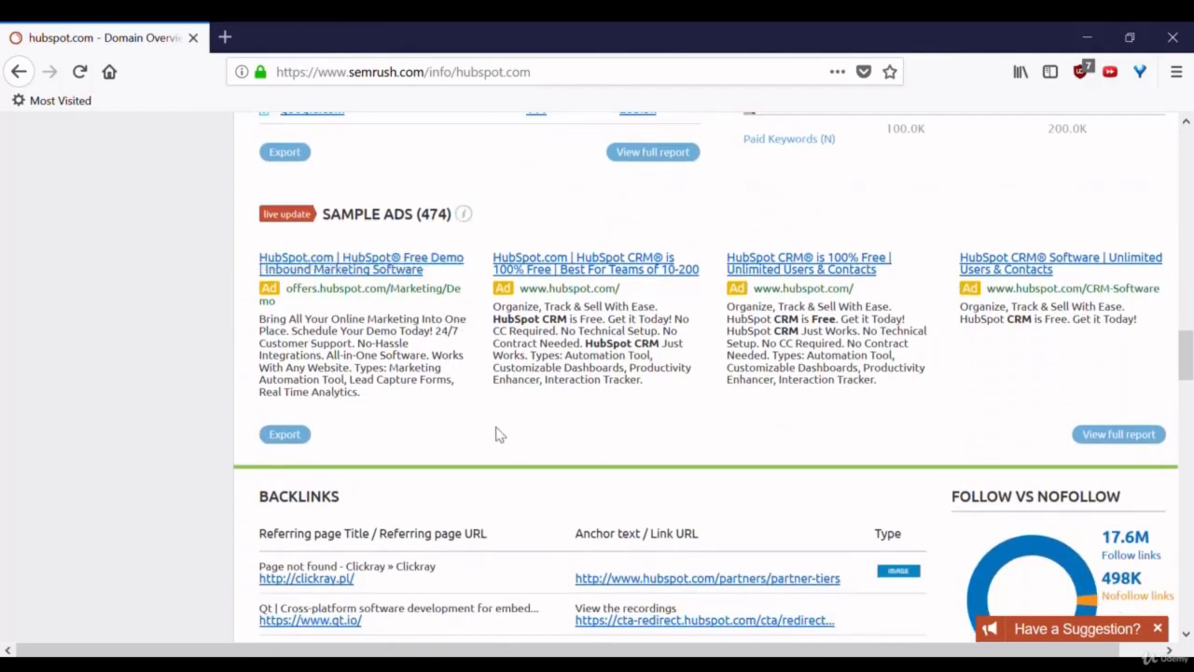
scroll(500, 434, "down", 1)
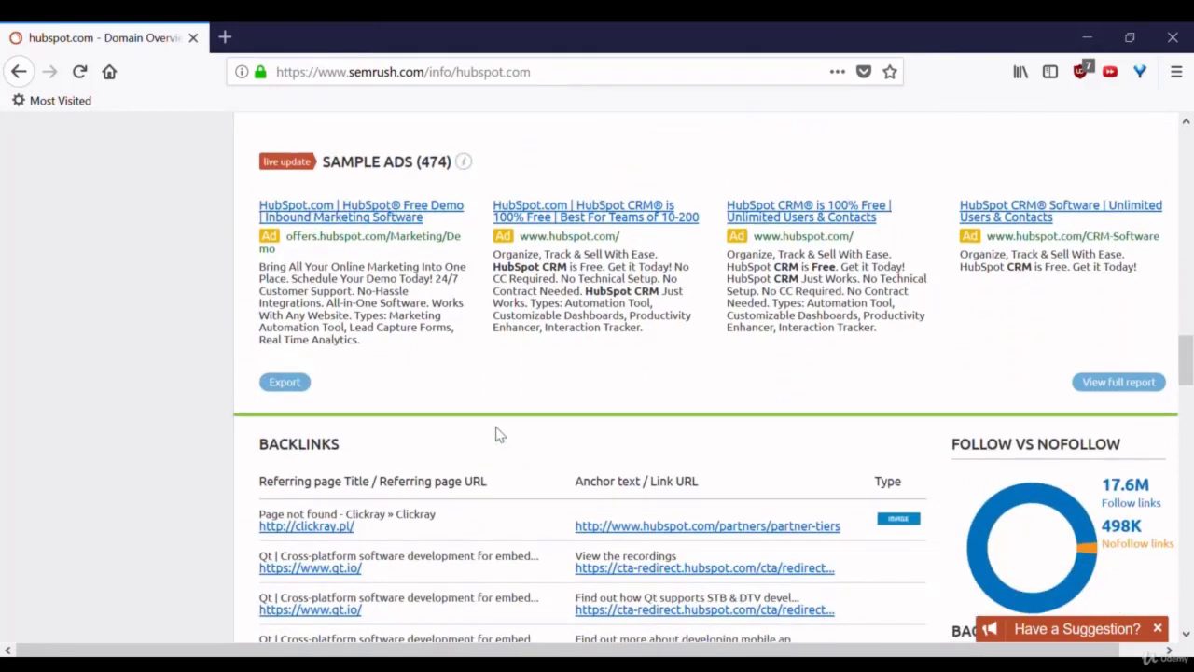
Review the domain overview's backlinks, top anchors, referring domains, indexed pages, latest publishers, and sample text and media ads
scroll(500, 434, "down", 1)
scroll(499, 434, "up", 1)
scroll(500, 434, "down", 1)
scroll(499, 434, "down", 9)
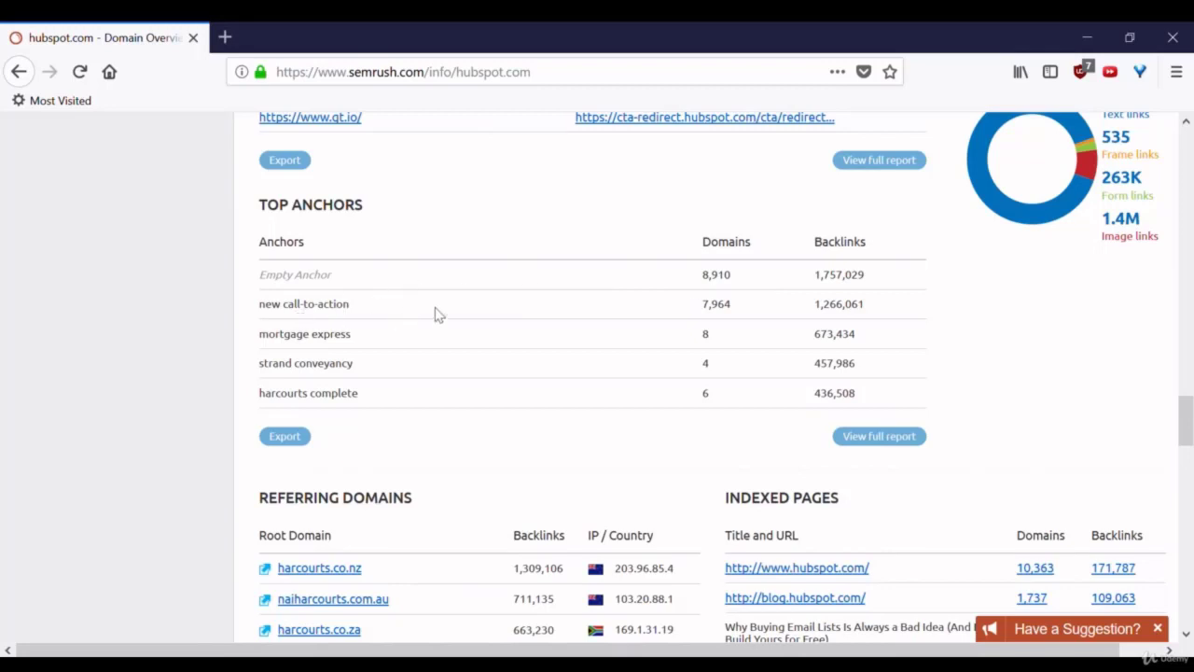
scroll(469, 315, "down", 3)
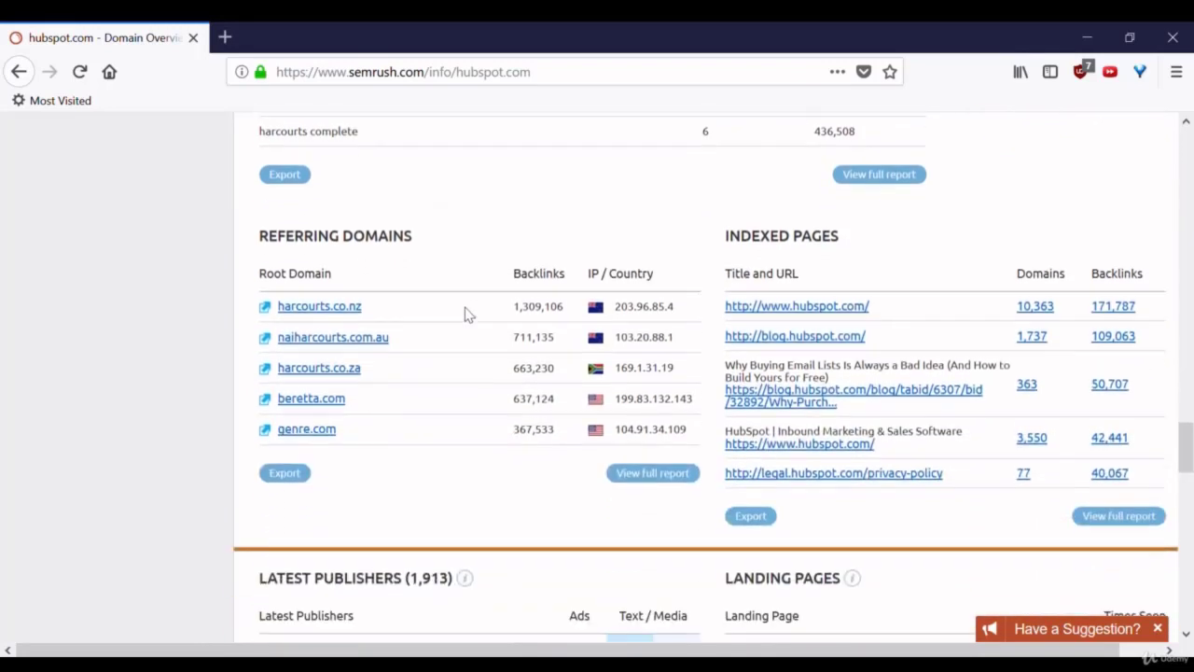
scroll(476, 345, "down", 3)
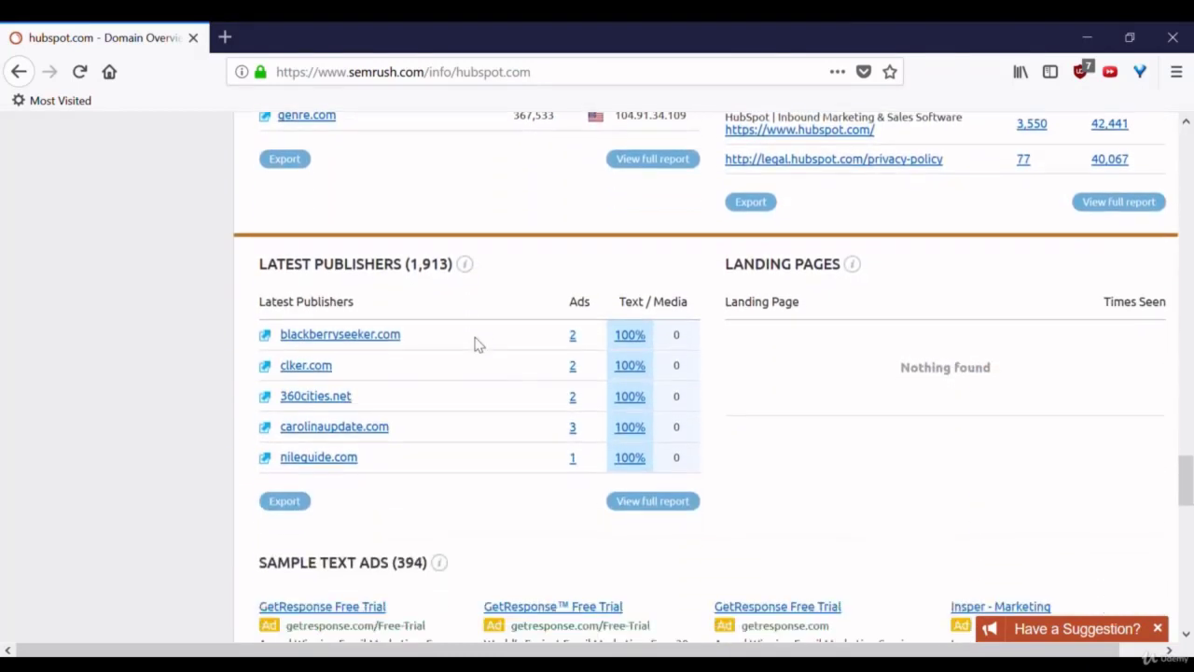
scroll(476, 343, "down", 2)
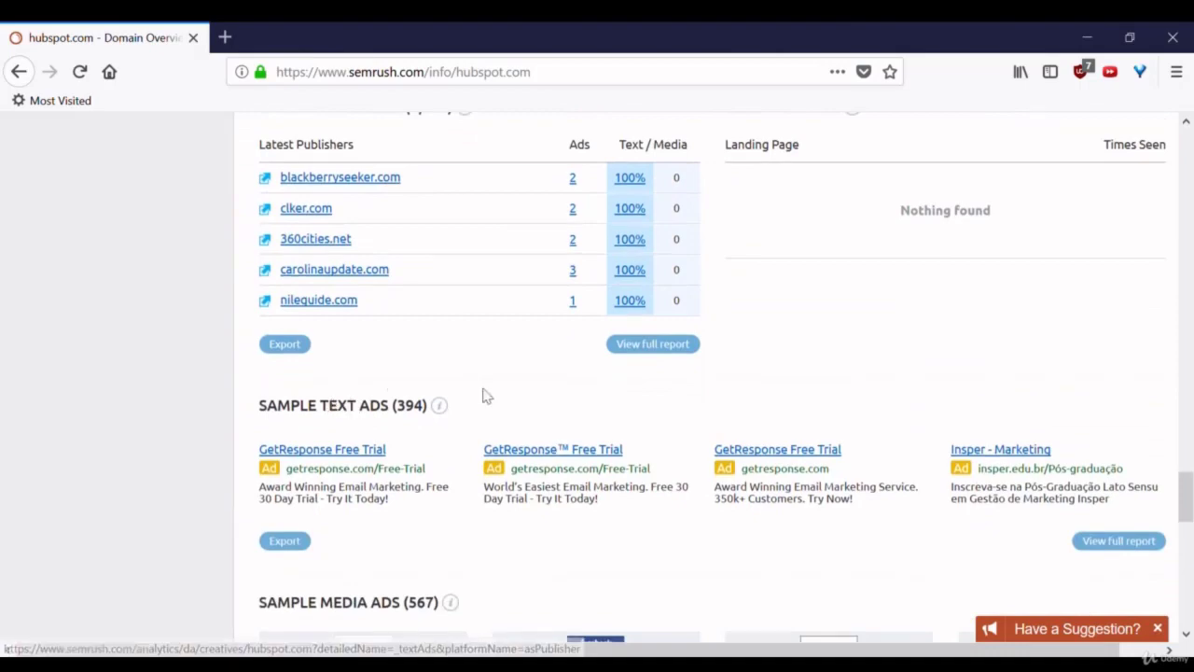
scroll(486, 396, "down", 3)
scroll(485, 396, "down", 10)
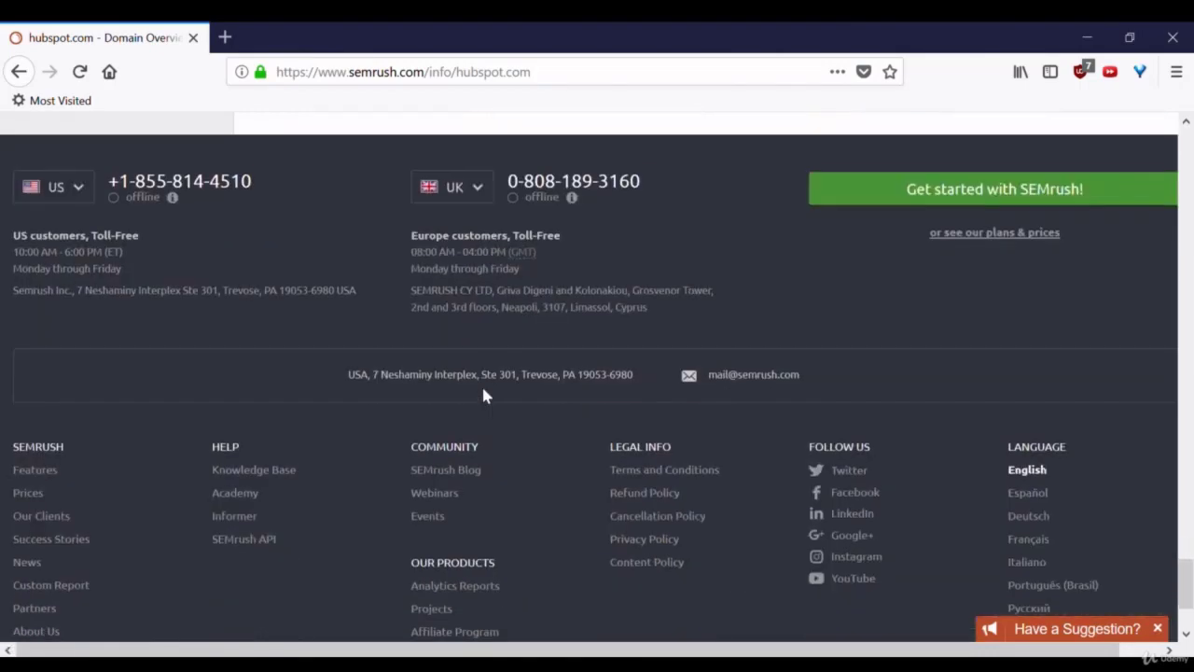
scroll(484, 395, "up", 10)
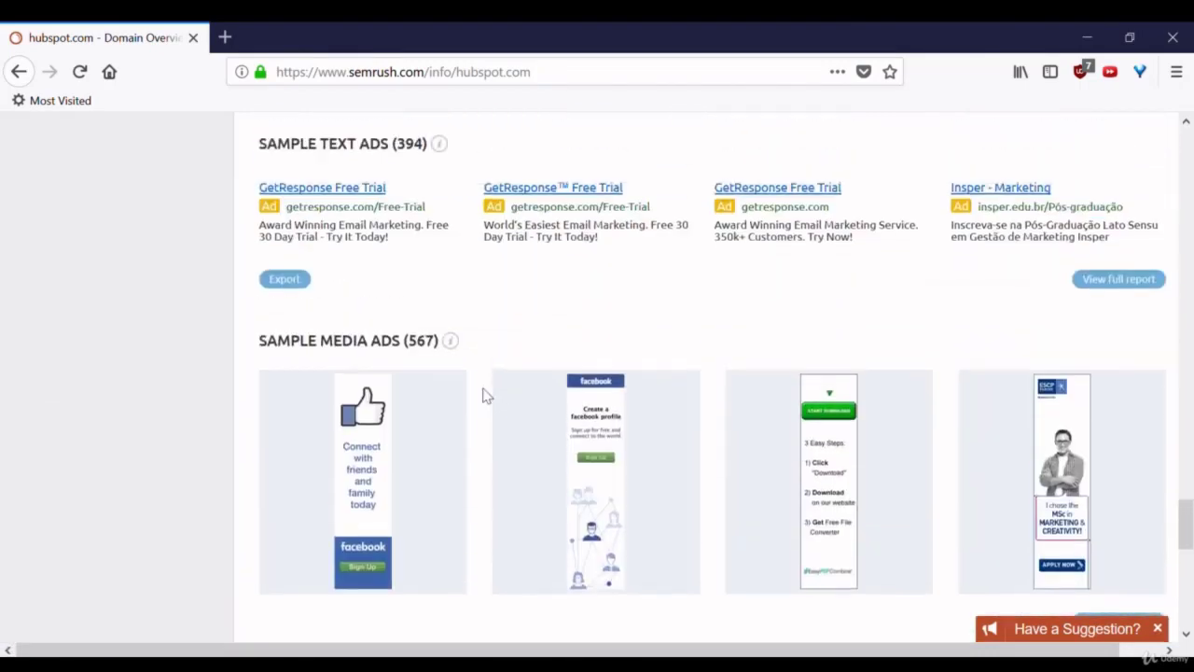
left_click_drag(1190, 529, 1186, 149)
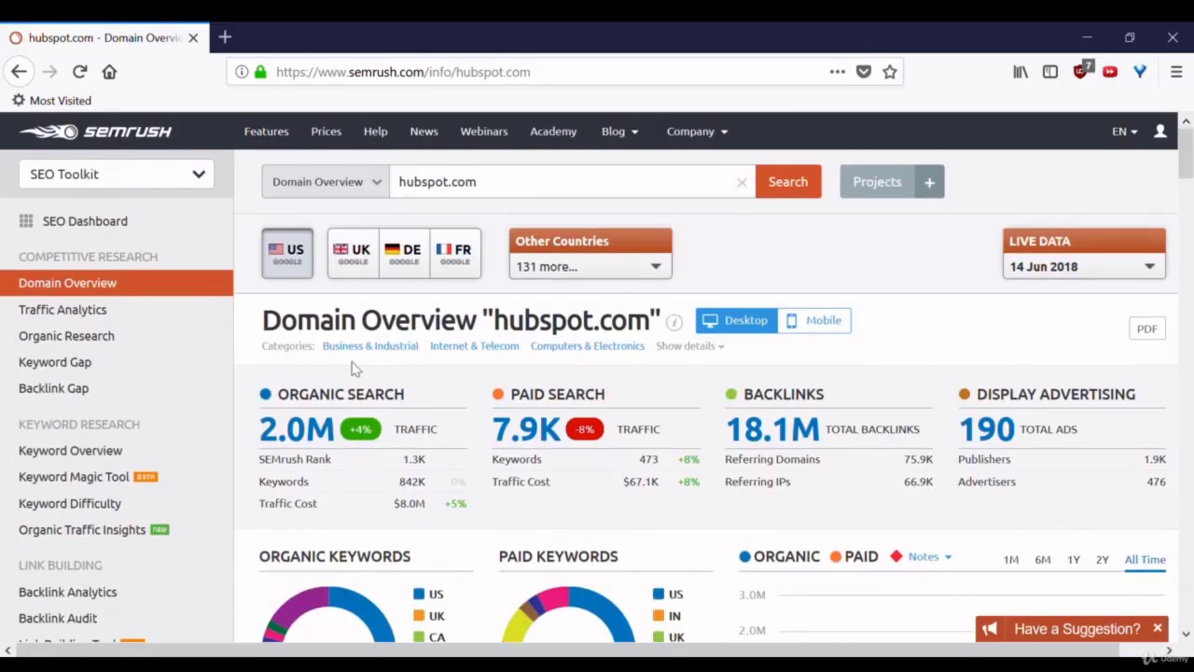
Open the detailed organic search positions report for hubspot.com and inspect its traffic trend and keyword table
left_click(318, 434)
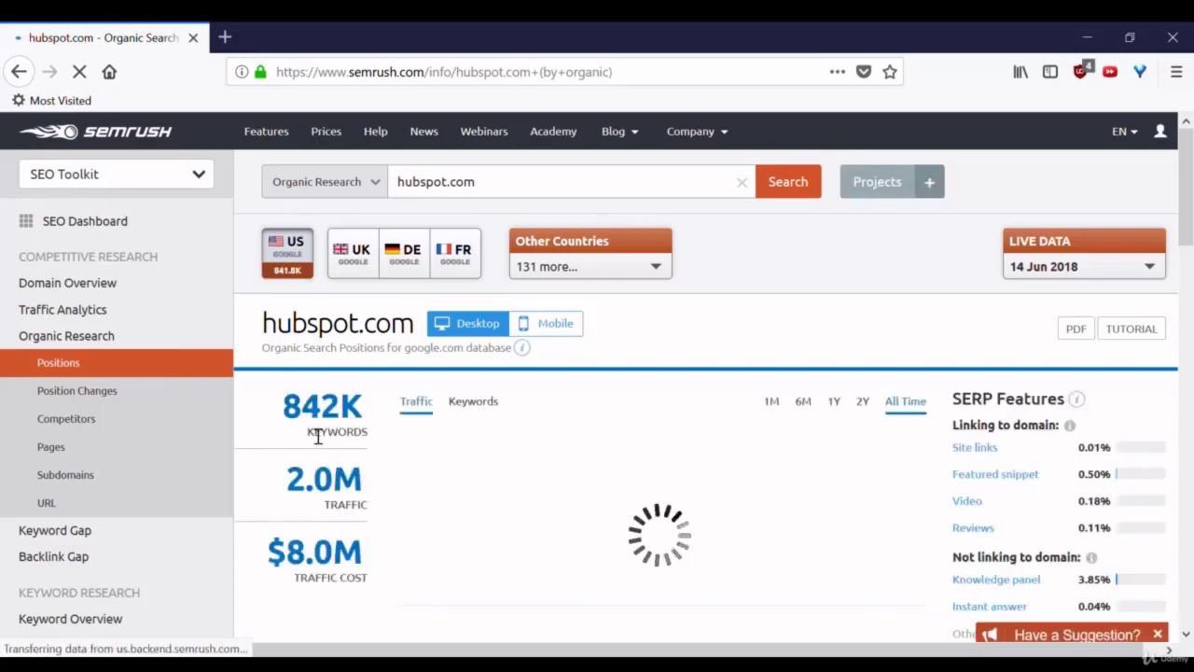
scroll(312, 434, "down", 1)
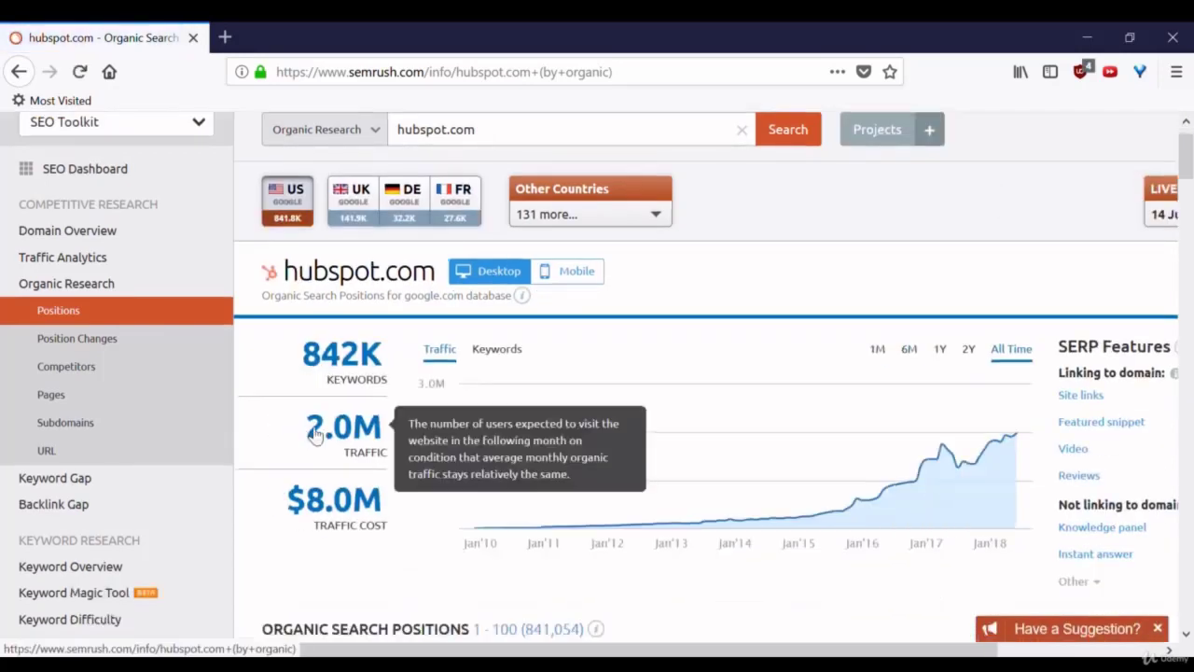
scroll(312, 434, "down", 2)
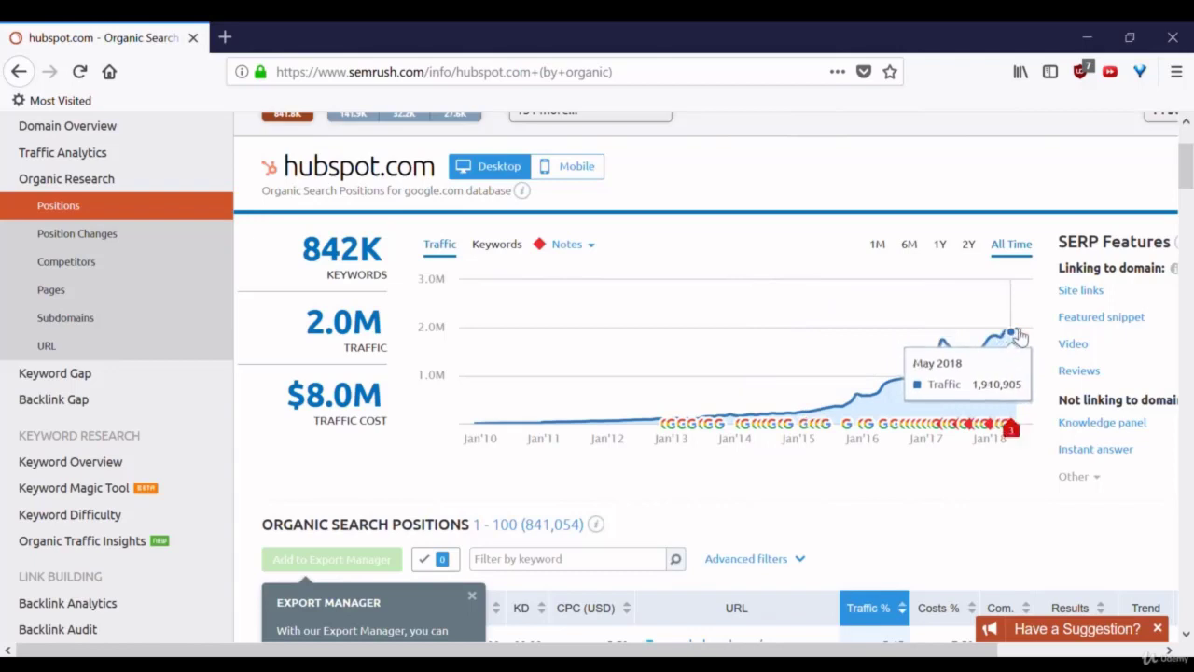
scroll(784, 499, "down", 2)
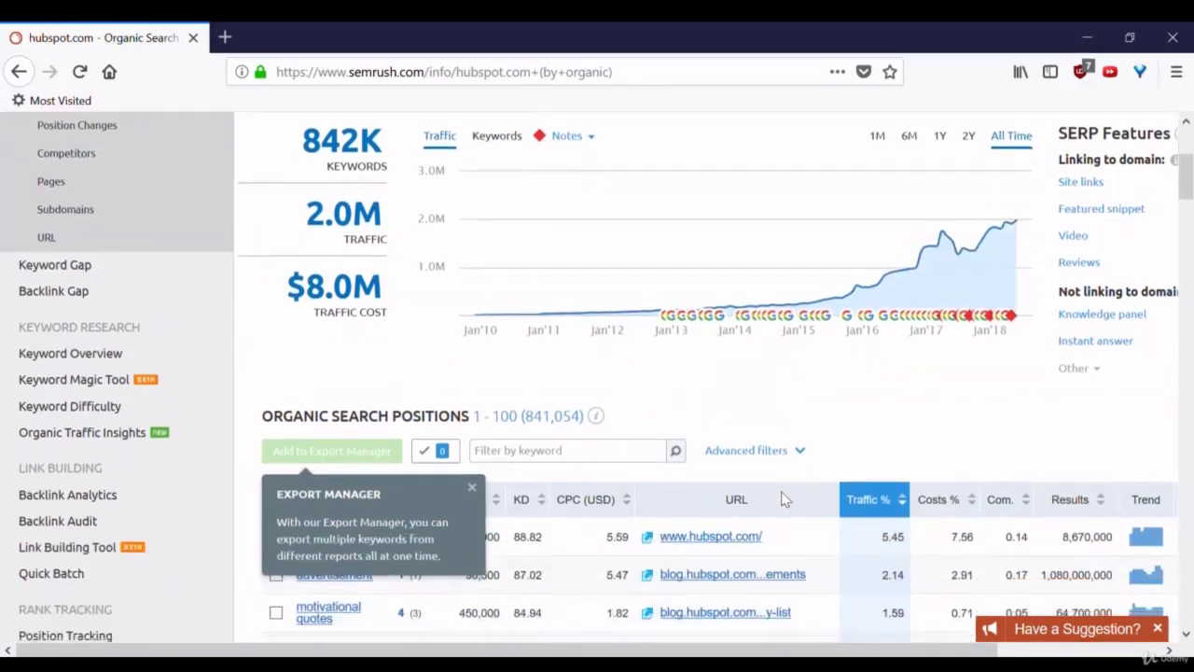
scroll(784, 500, "down", 5)
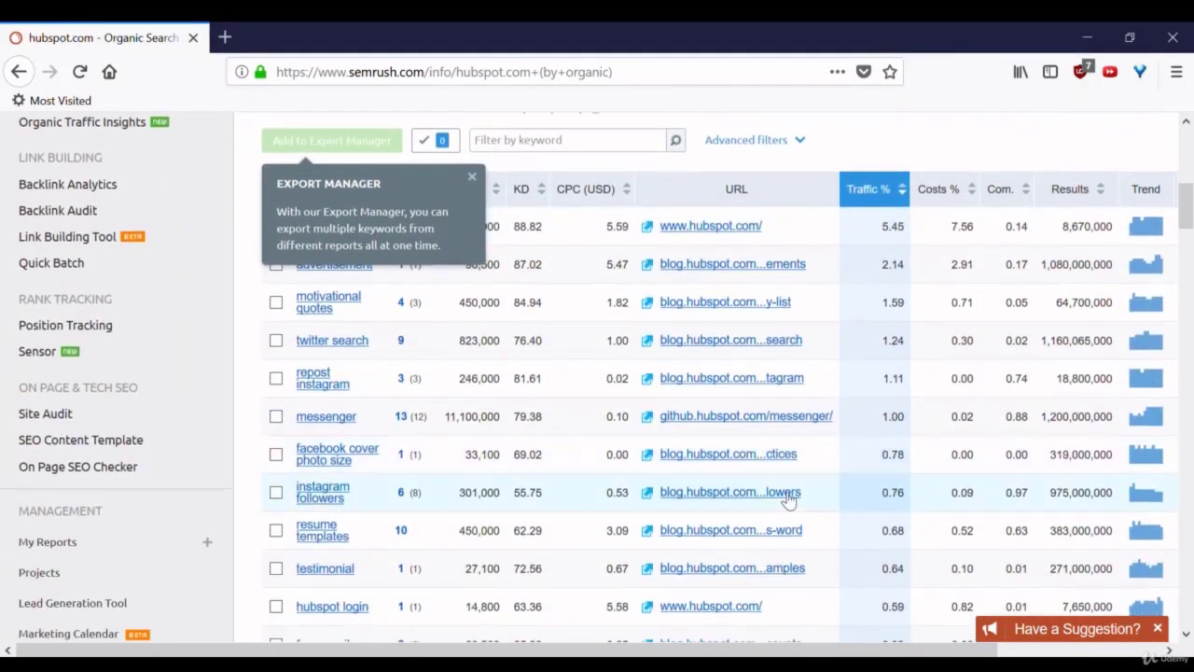
Dismiss the Export Manager hint and sort the organic search positions by Costs % in descending order
left_click(476, 180)
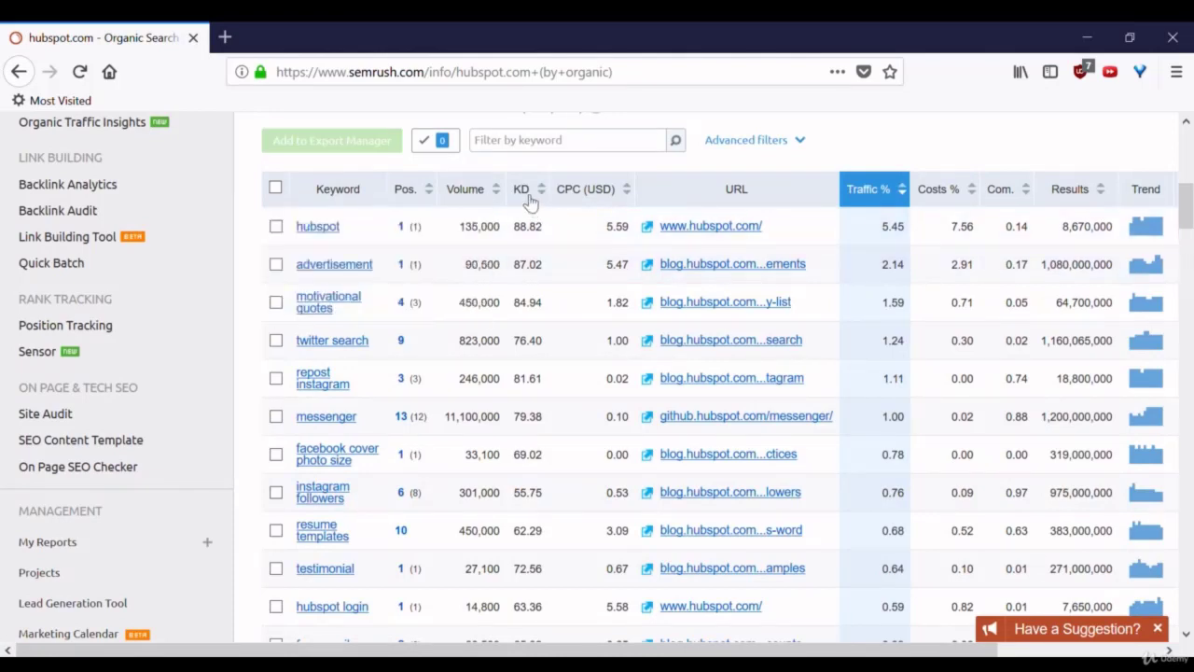
mouse_move(530, 200)
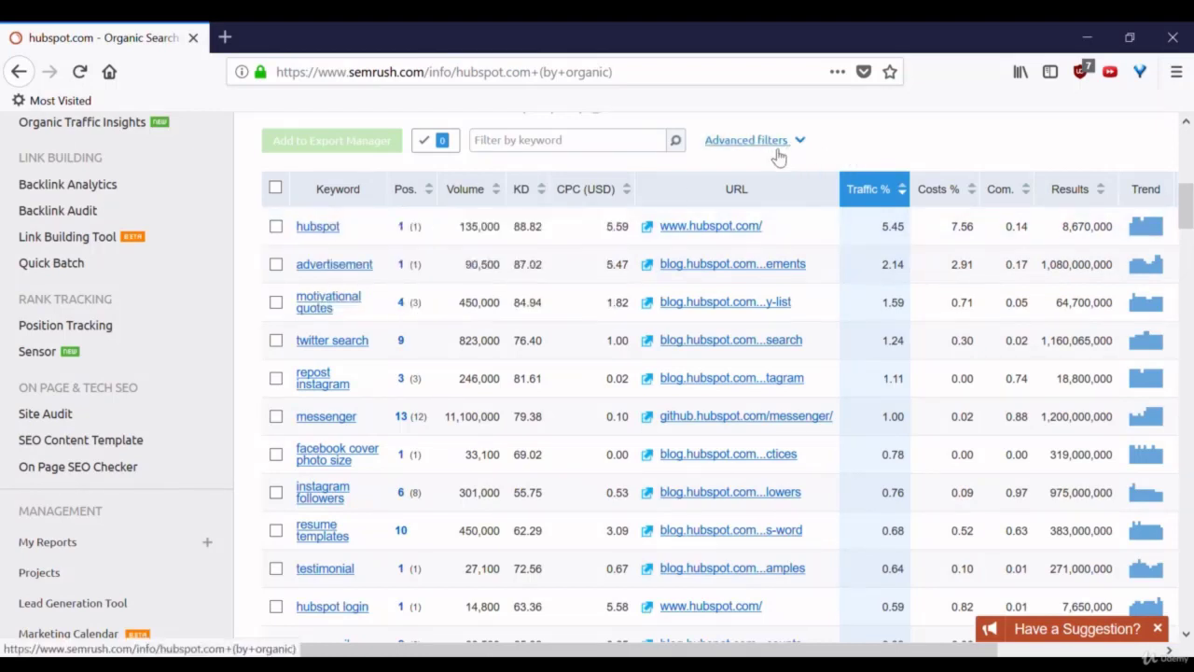
mouse_move(587, 198)
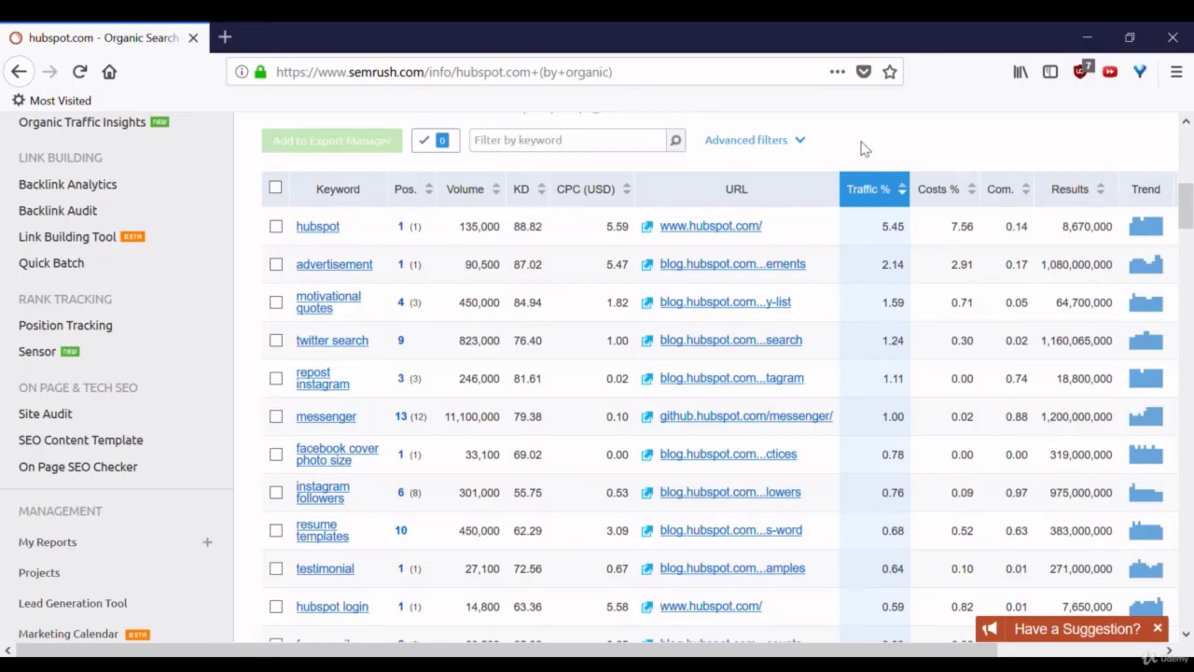
left_click(933, 188)
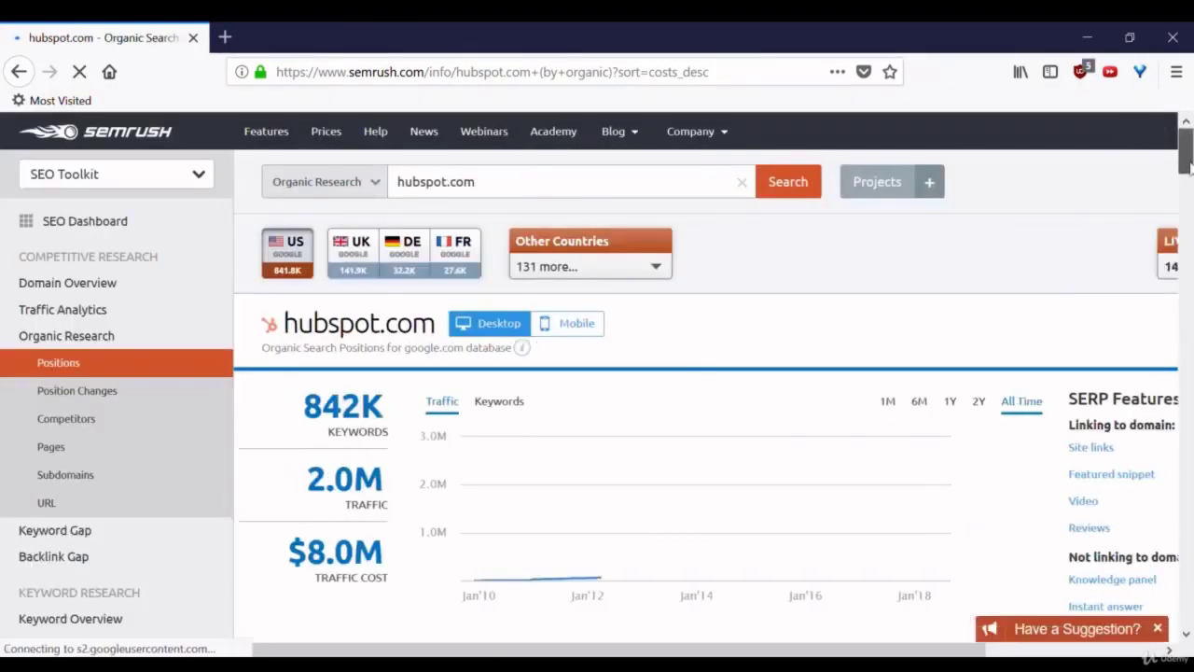
Review the cost-sorted organic keywords with their positions, volume, keyword difficulty, CPC and URLs down to the end of the first page
scroll(1187, 166, "down", 5)
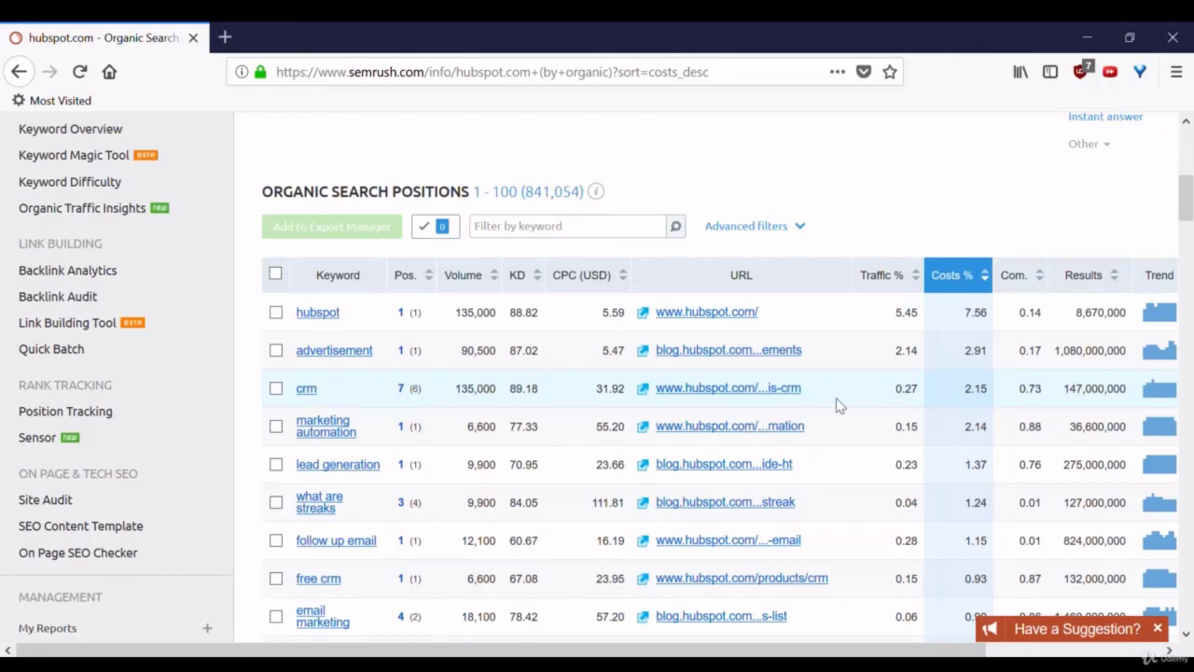
scroll(616, 401, "down", 3)
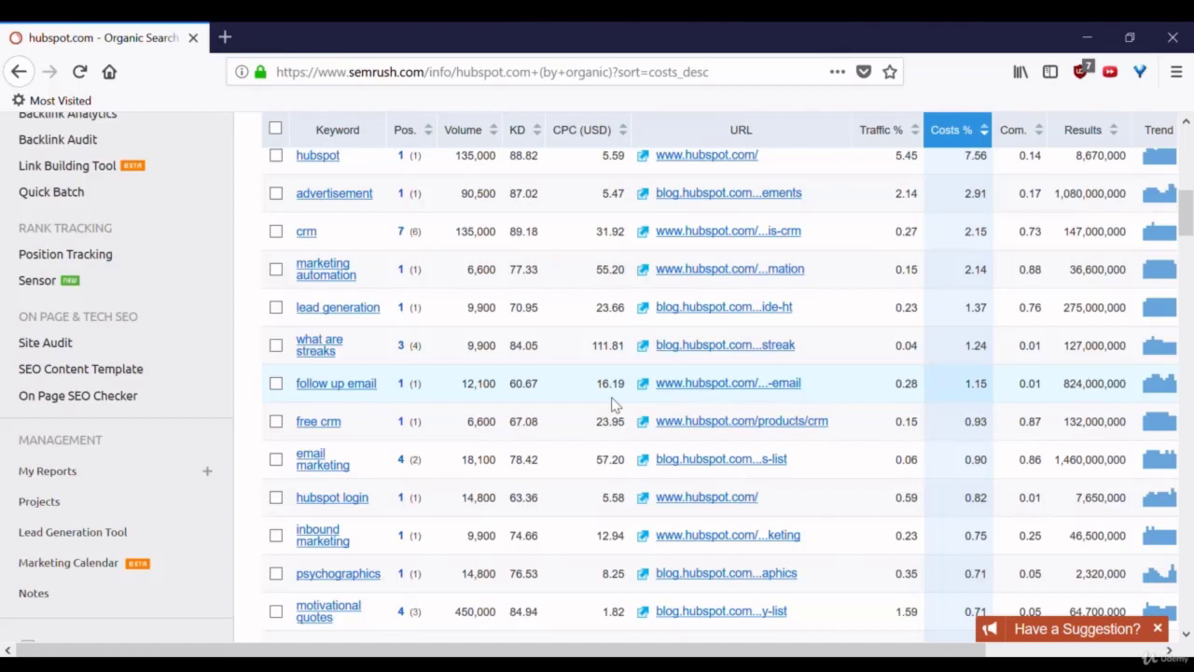
scroll(613, 403, "down", 5)
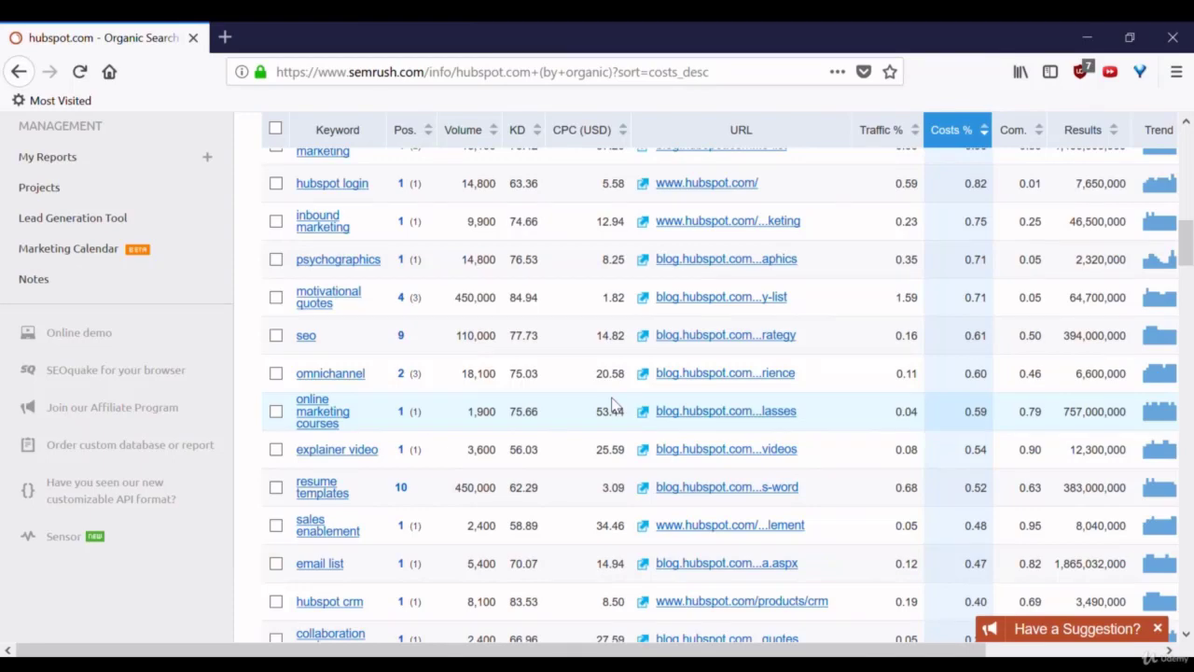
scroll(613, 403, "down", 10)
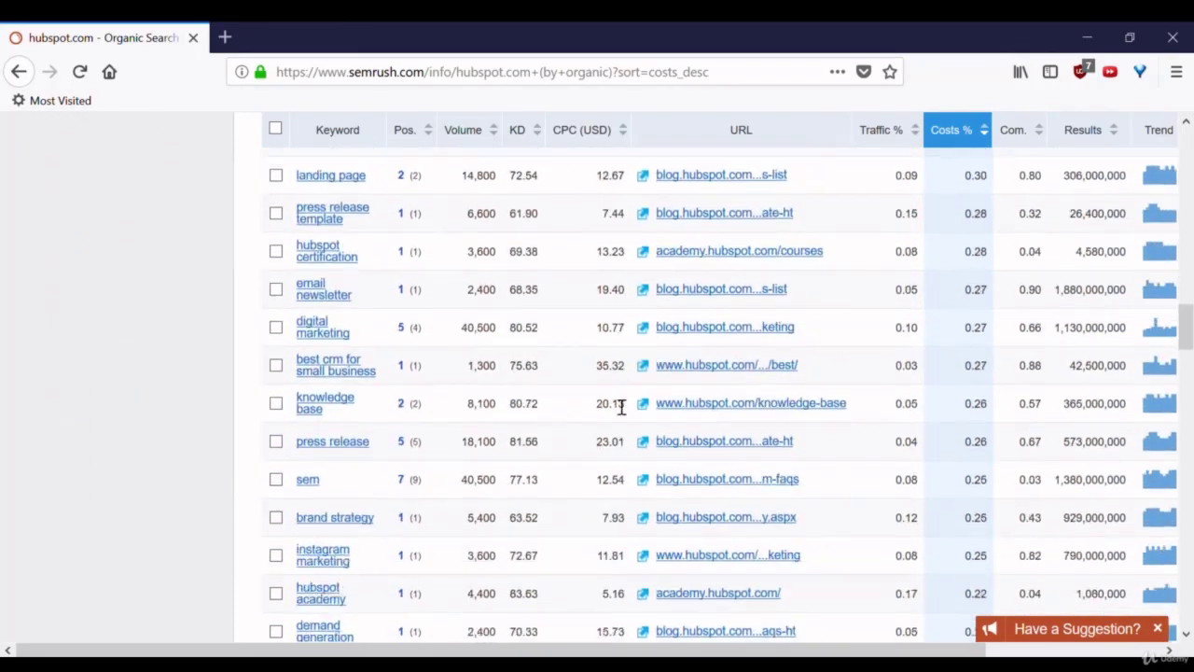
scroll(618, 406, "down", 8)
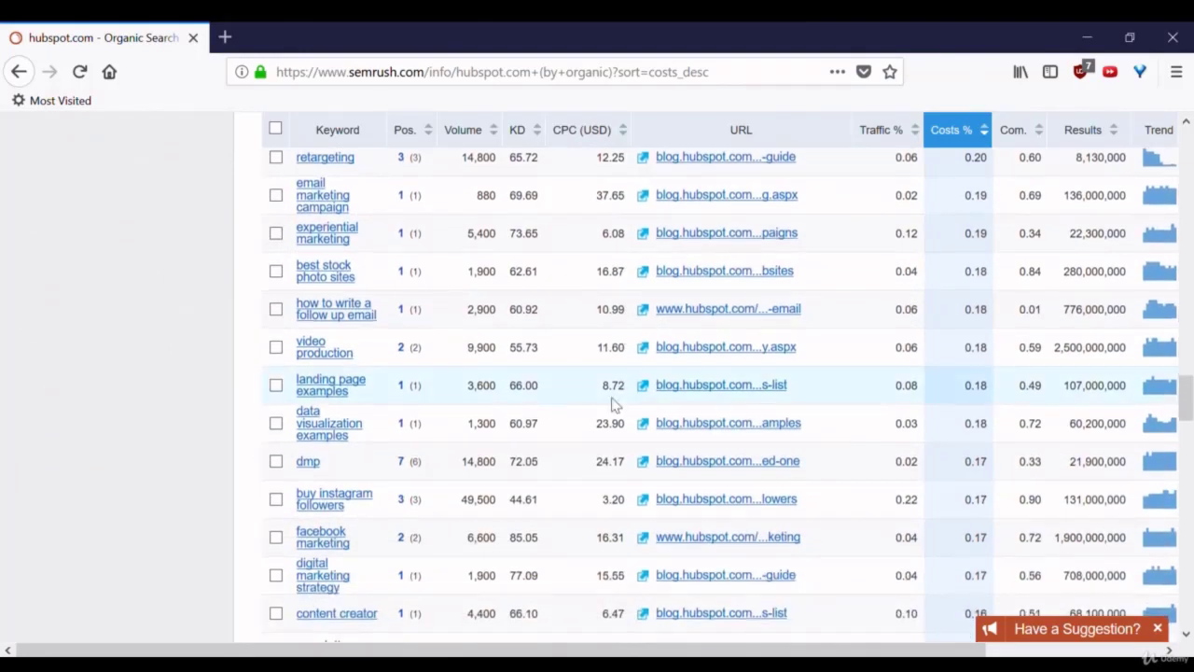
scroll(613, 403, "down", 15)
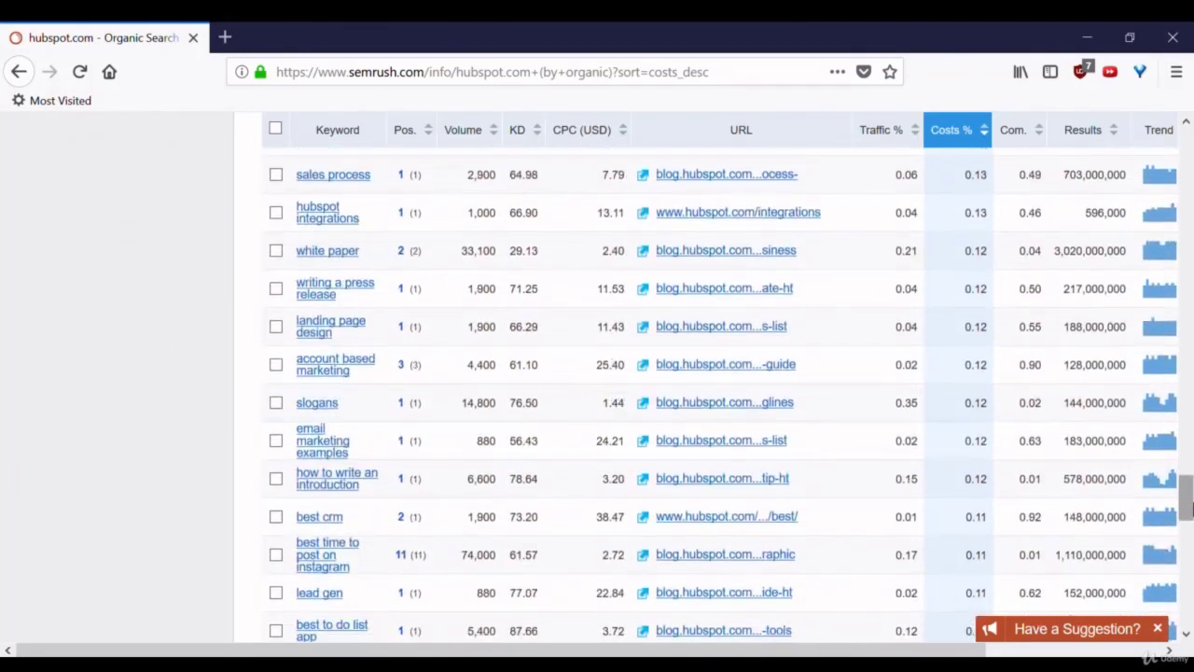
left_click_drag(1187, 509, 1187, 556)
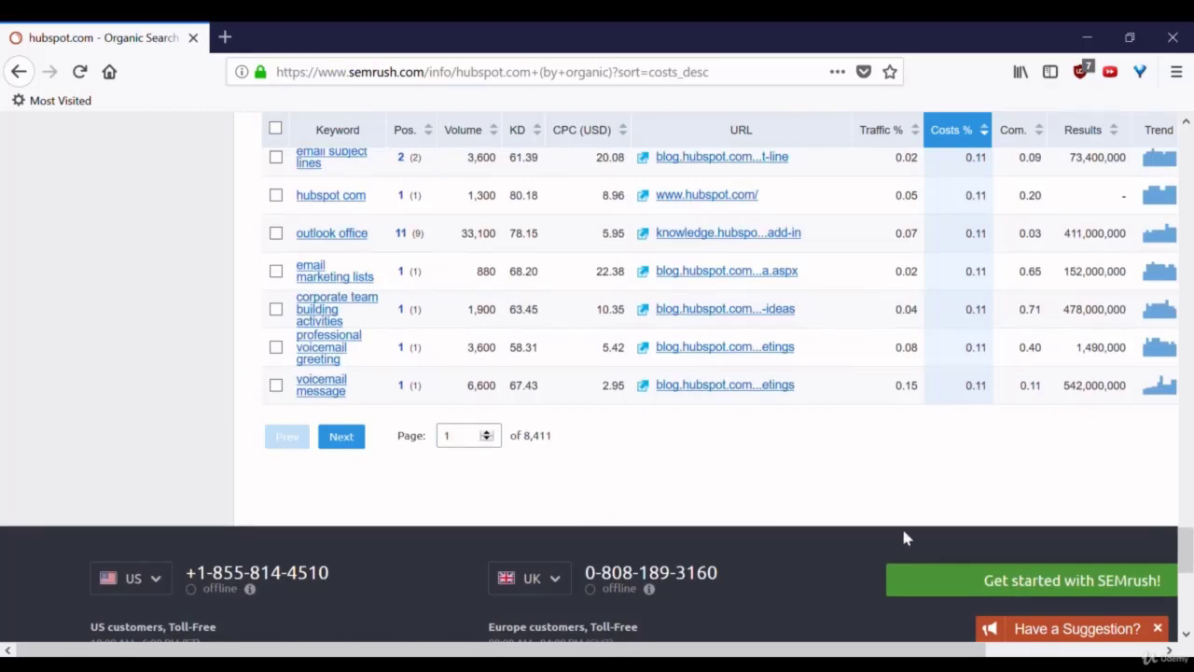
Leave the organic positions report and return to the hubspot.com domain overview
left_click_drag(1186, 551, 1191, 75)
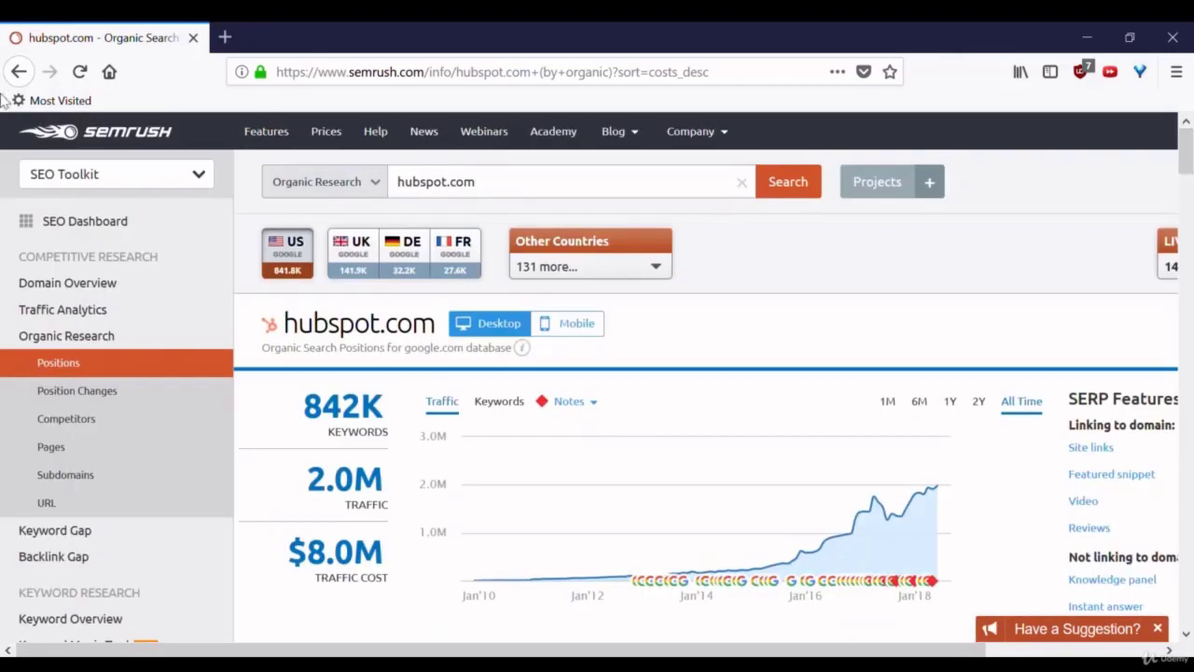
left_click(19, 72)
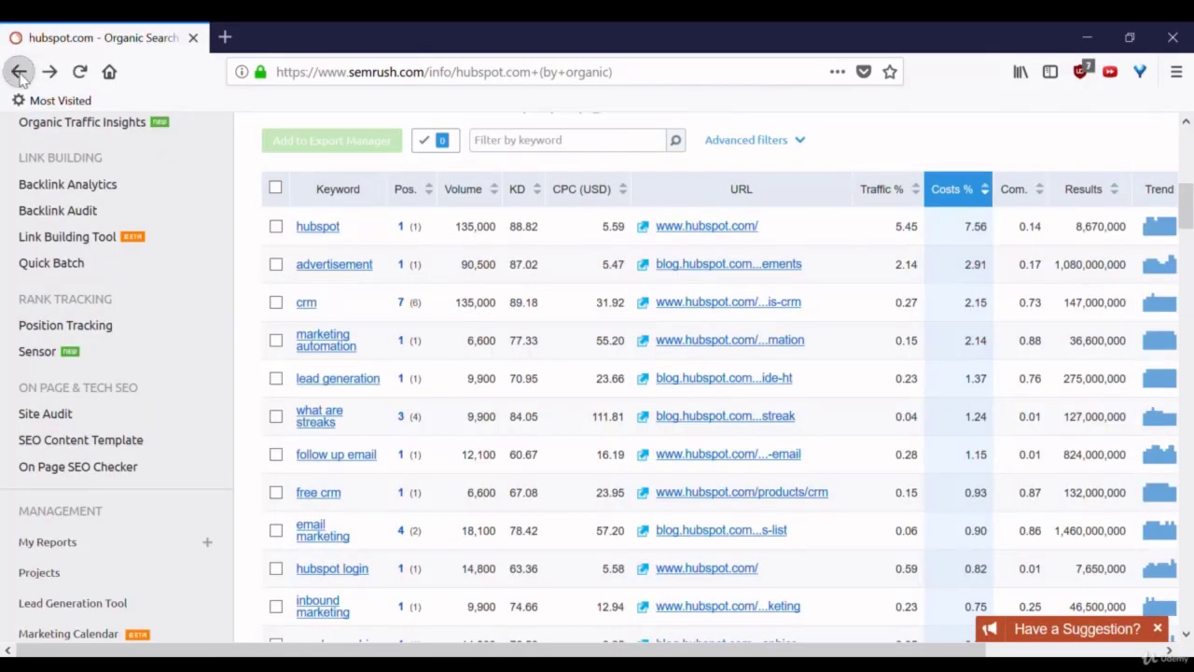
left_click(20, 73)
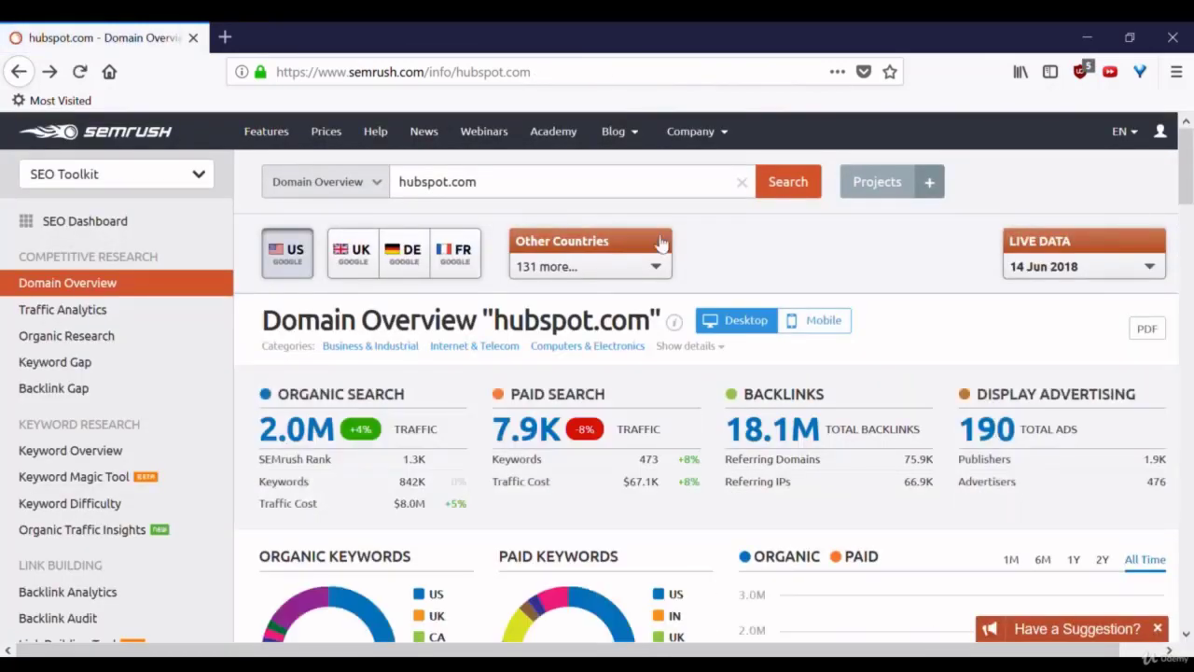
Open the paid search positions report for hubspot.com and preview the ad copy for the keyword "hubspot"
left_click(539, 445)
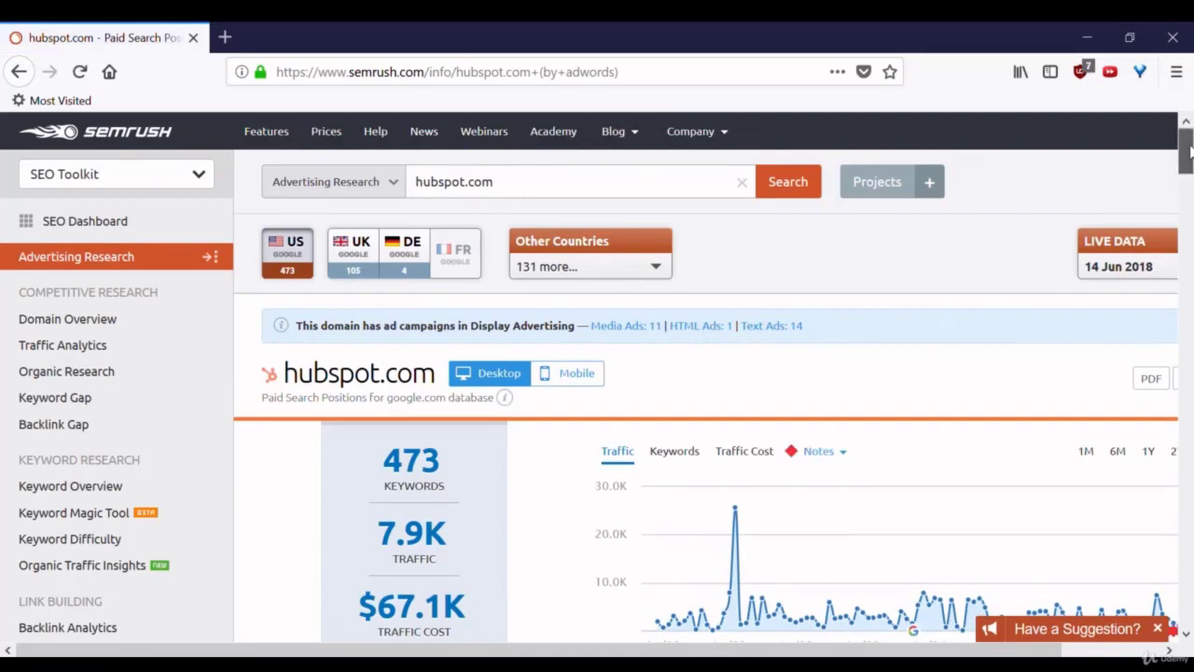
left_click_drag(1190, 149, 1187, 191)
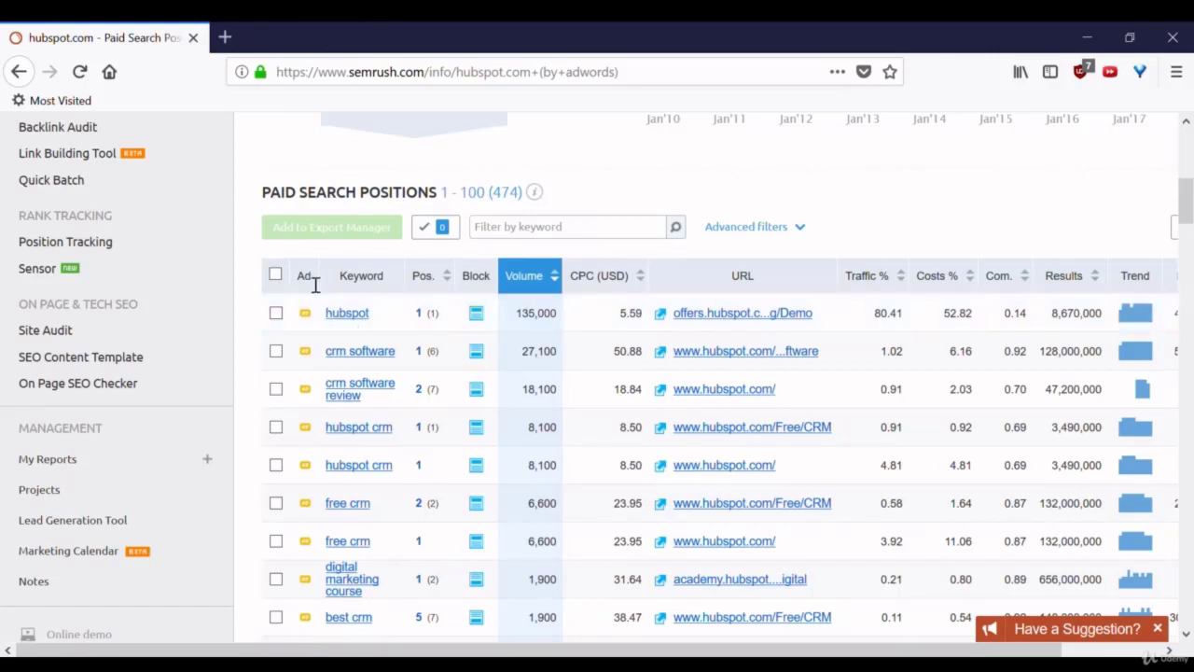
mouse_move(309, 320)
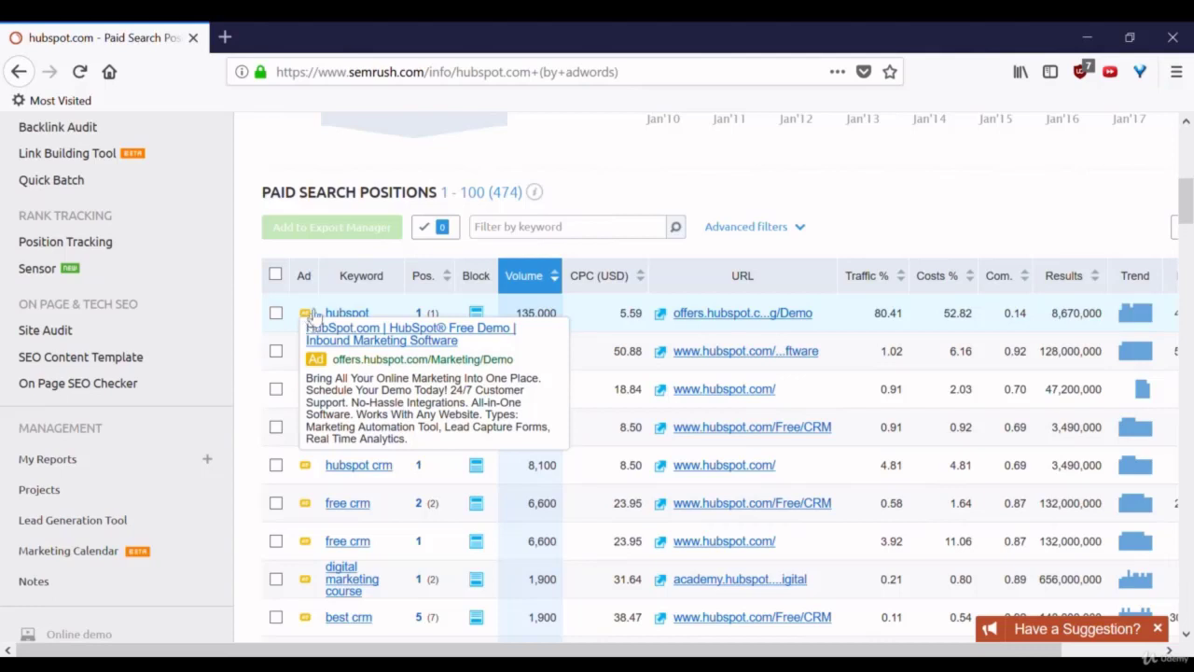
Review the remaining paid keywords down to the end of the first page, then return to the hubspot.com domain overview
scroll(362, 235, "down", 3)
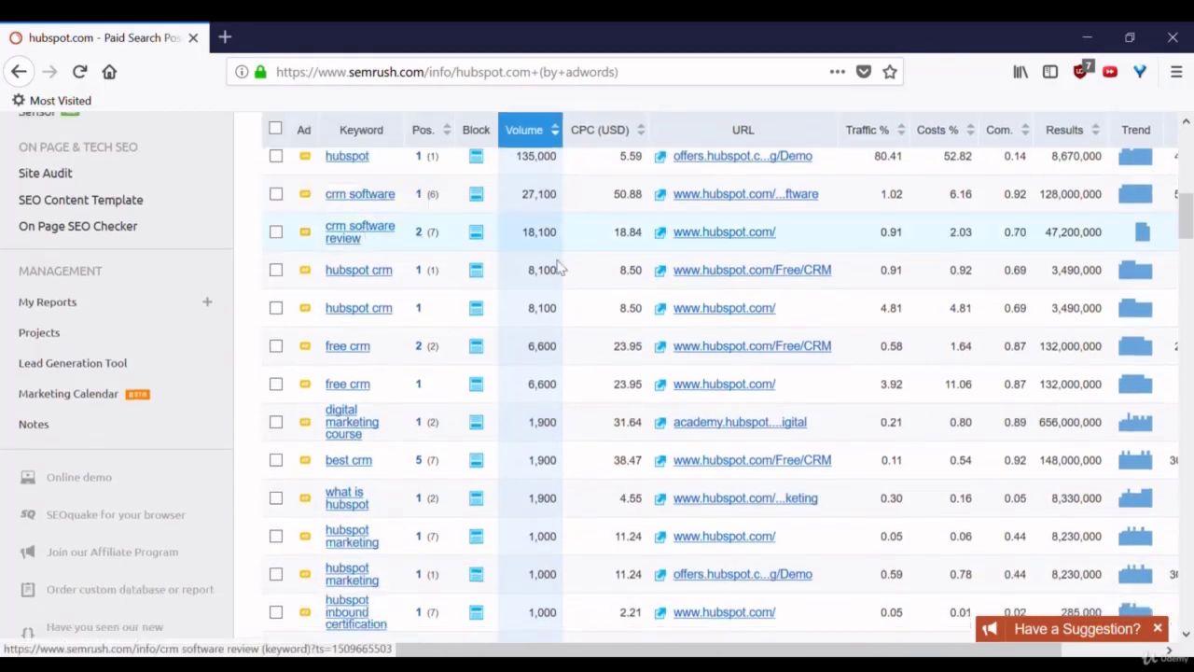
scroll(514, 309, "down", 2)
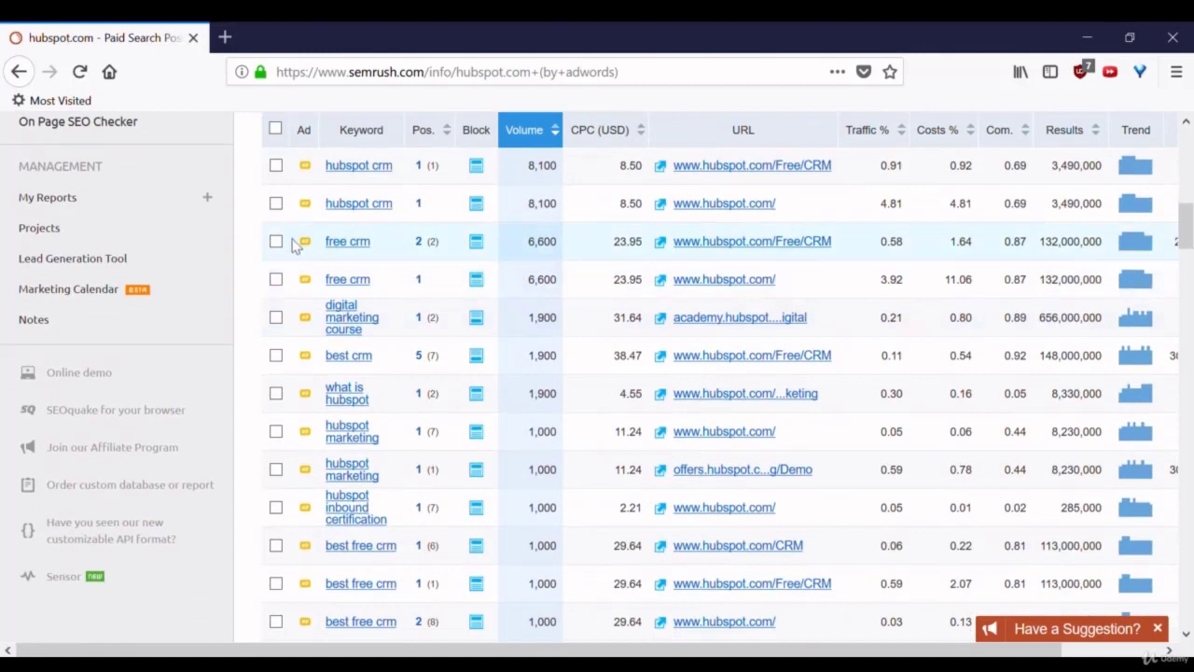
mouse_move(314, 245)
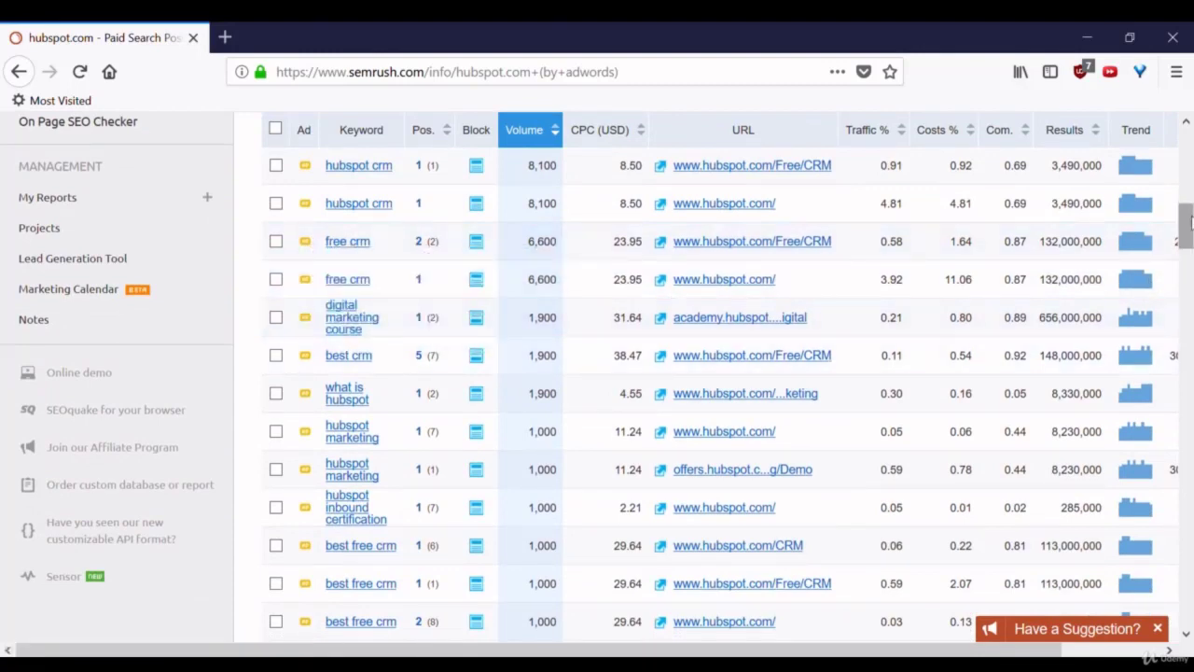
left_click_drag(1187, 221, 1188, 478)
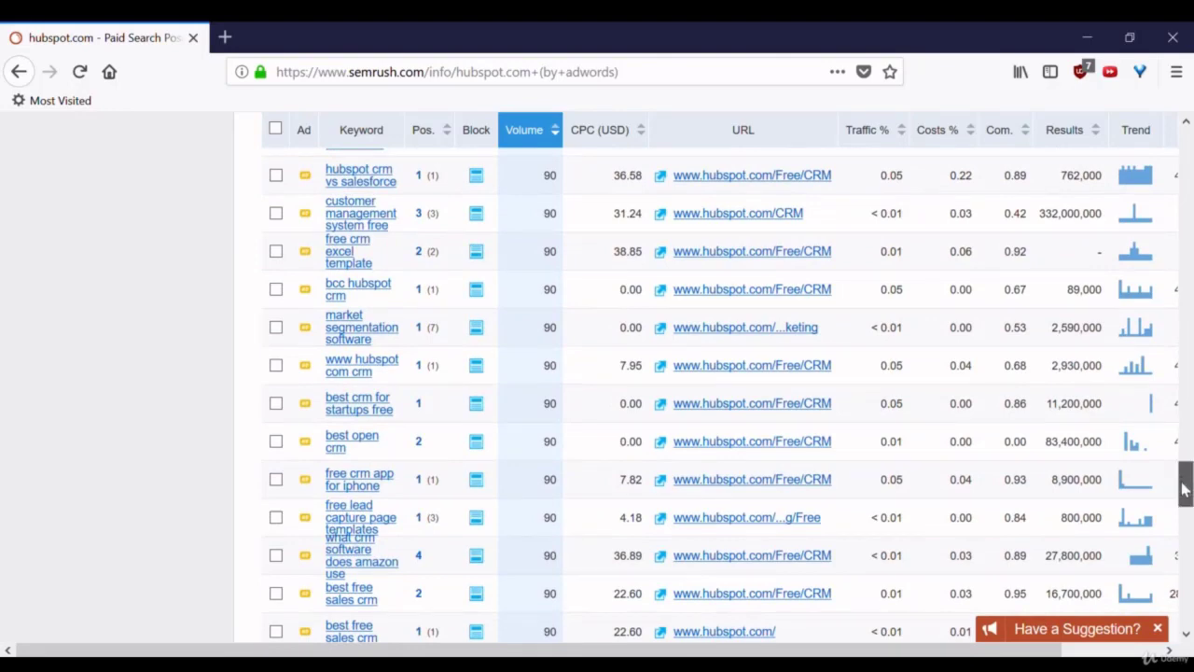
left_click_drag(1187, 479, 1190, 553)
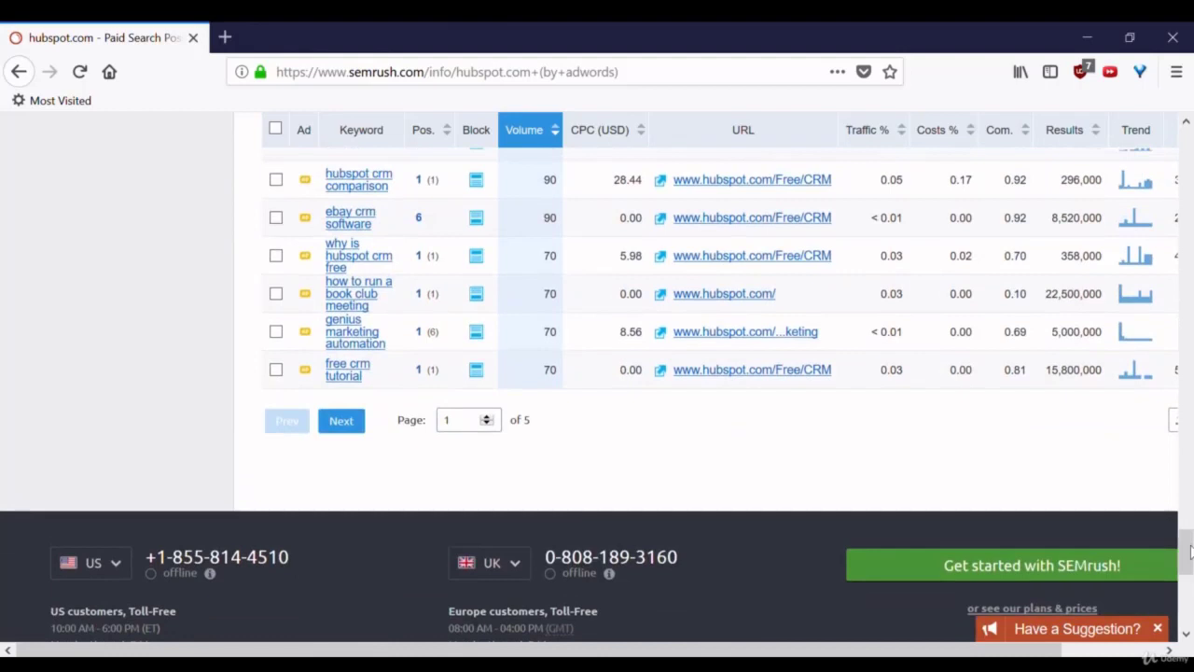
key("alt+Left")
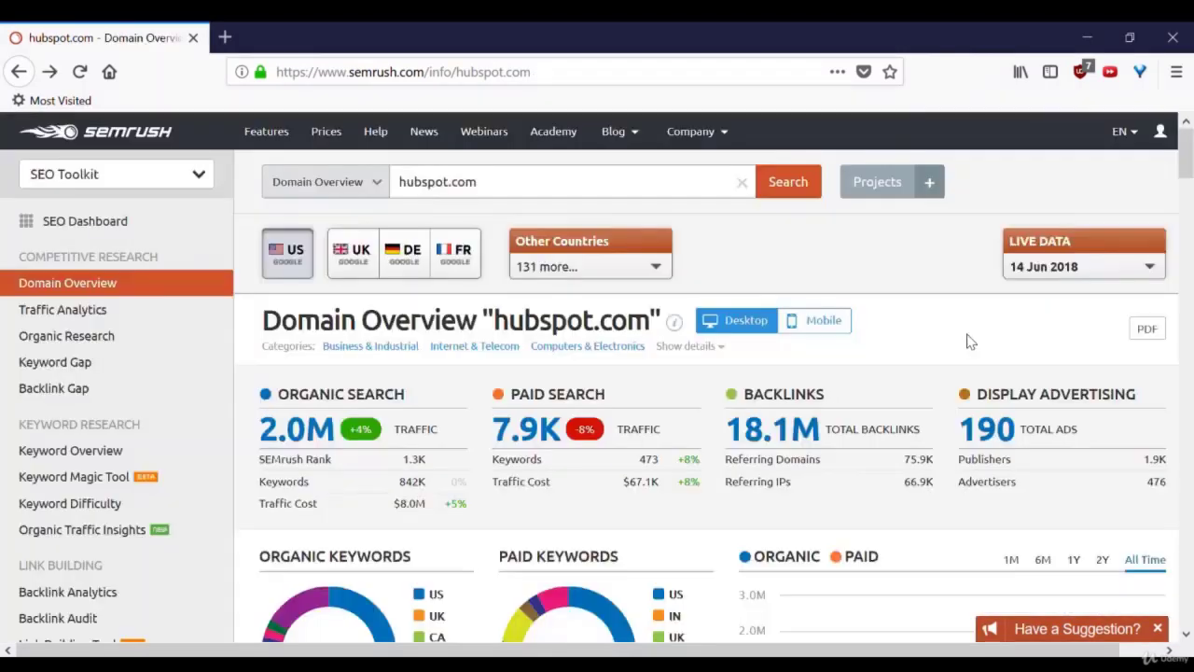
Open hubspot.com's display advertising report and open the ads listed for the publisher blackberryseeker.com
left_click(997, 438)
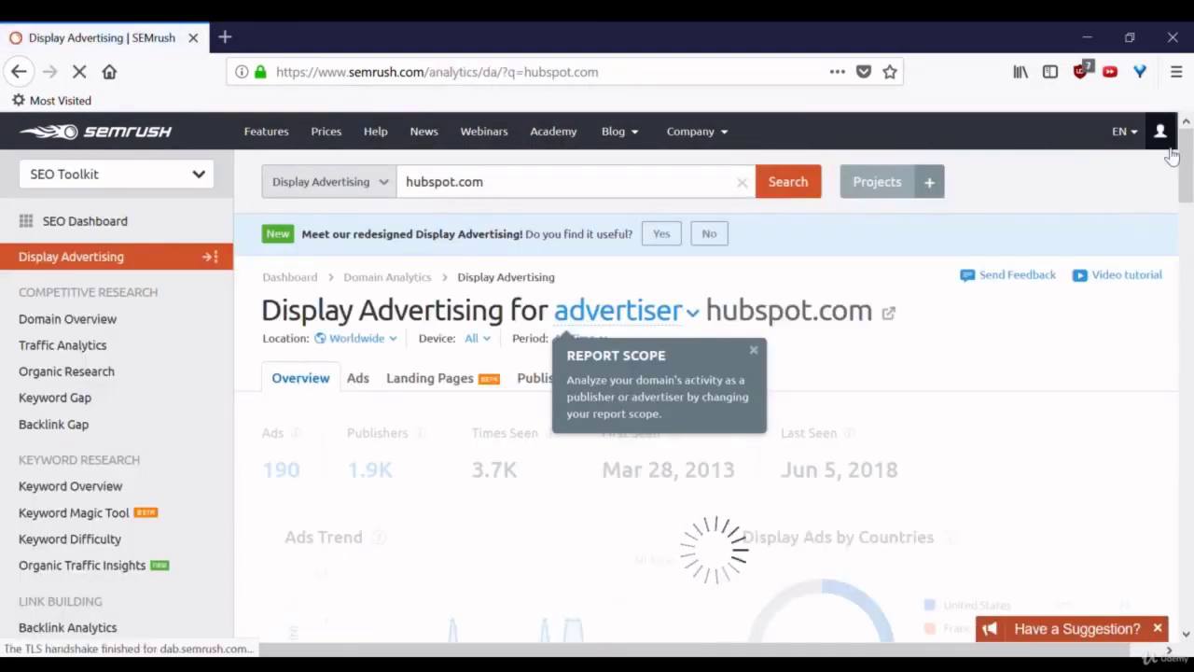
left_click_drag(1185, 162, 1189, 320)
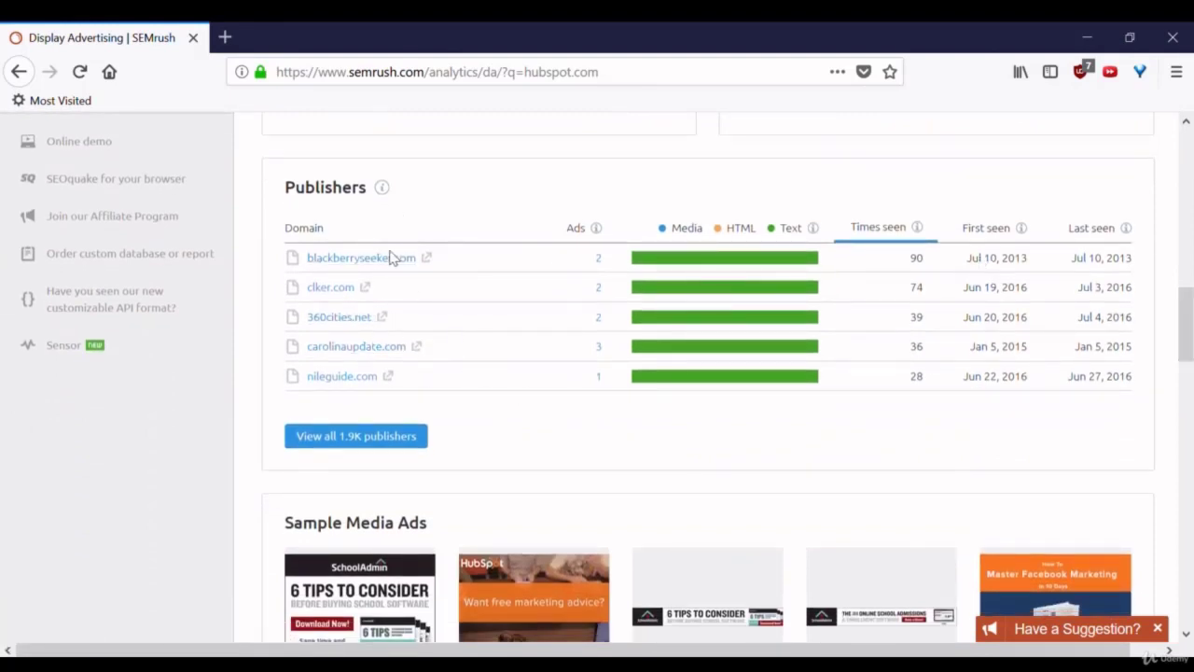
left_click(599, 258)
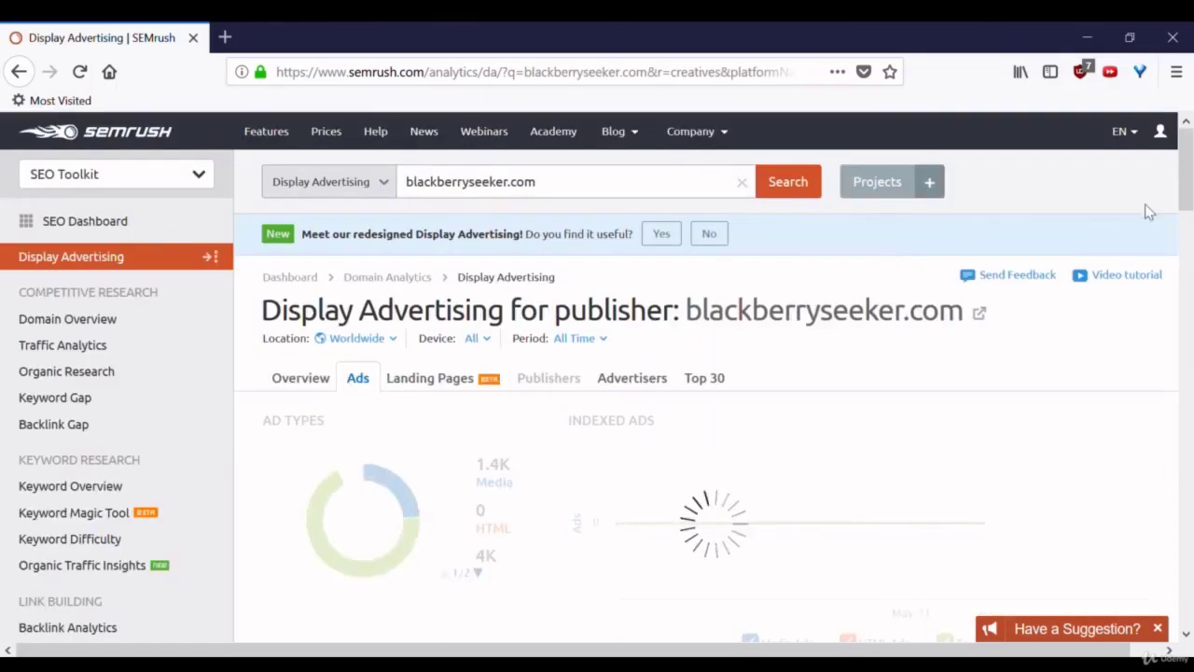
Examine blackberryseeker.com's media ads with their advertisers and times seen, and return to hubspot.com's display advertising report
left_click_drag(1190, 163, 1190, 260)
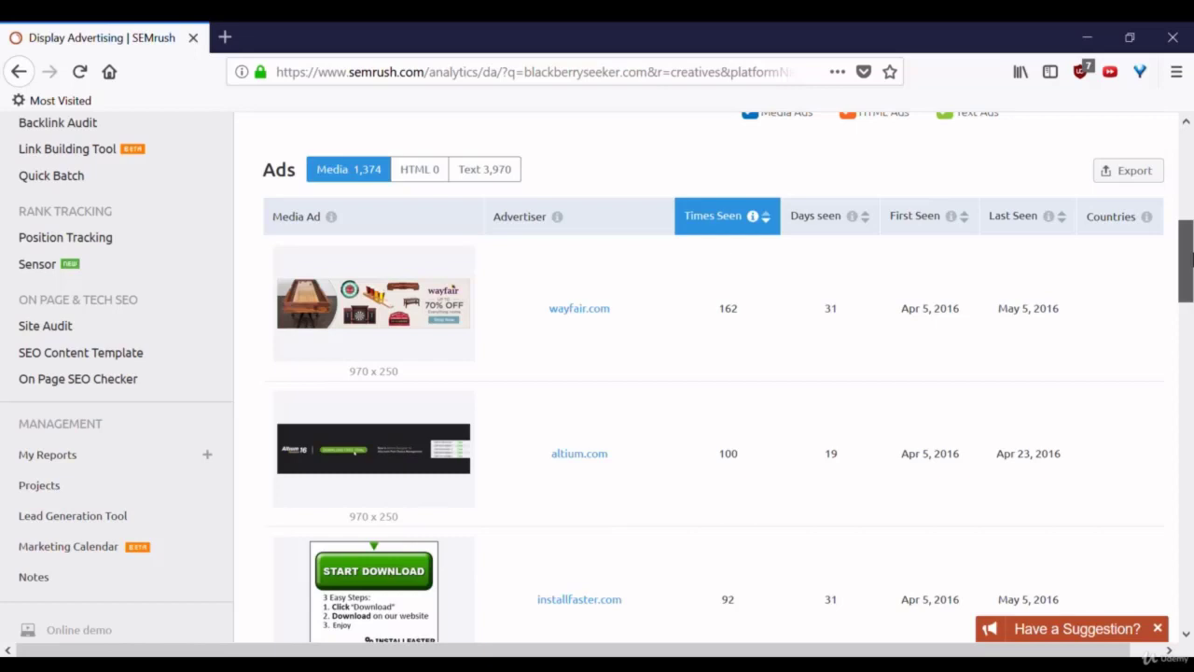
scroll(1191, 258, "down", 2)
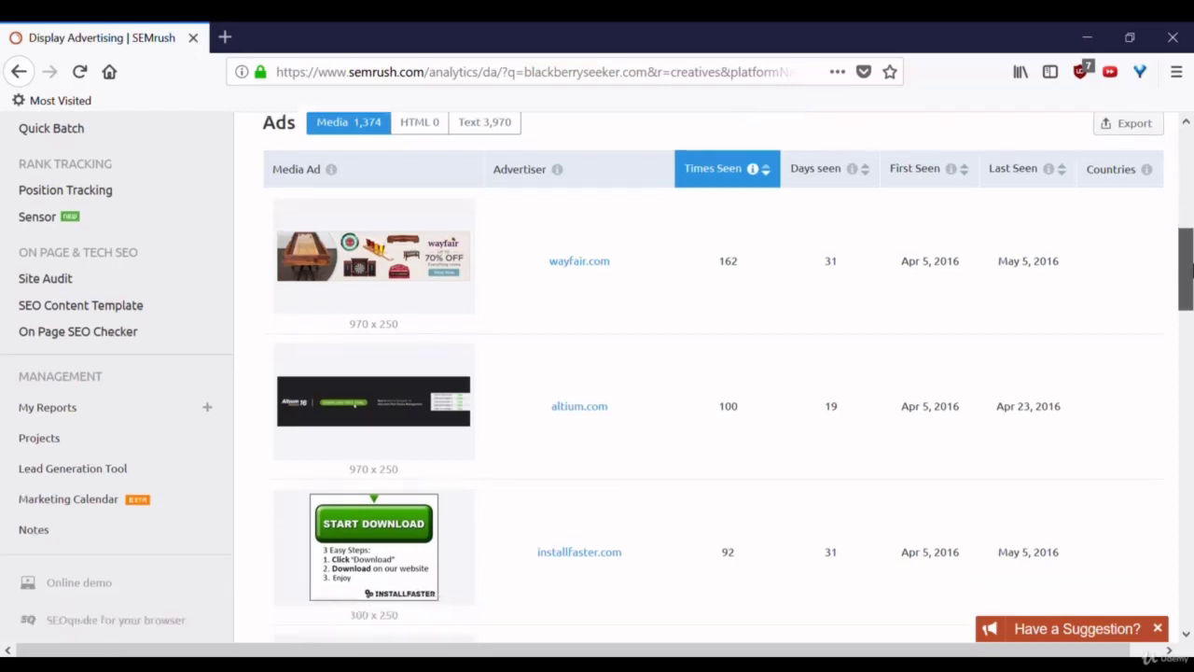
scroll(1190, 257, "up", 2)
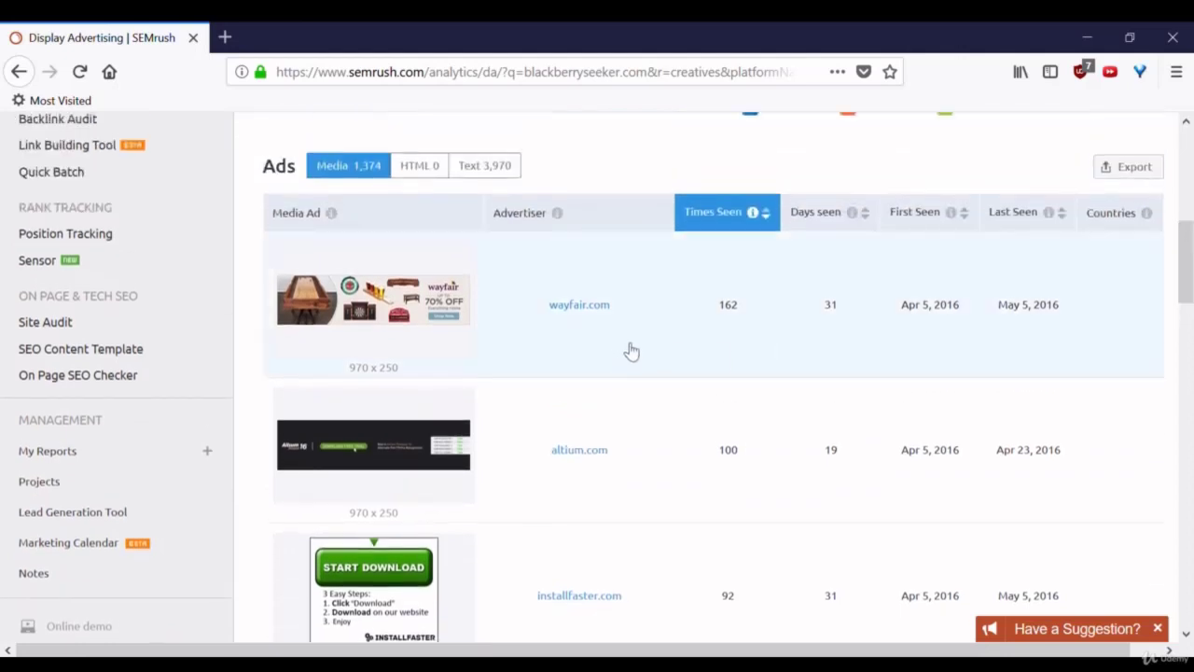
scroll(1190, 257, "down", 2)
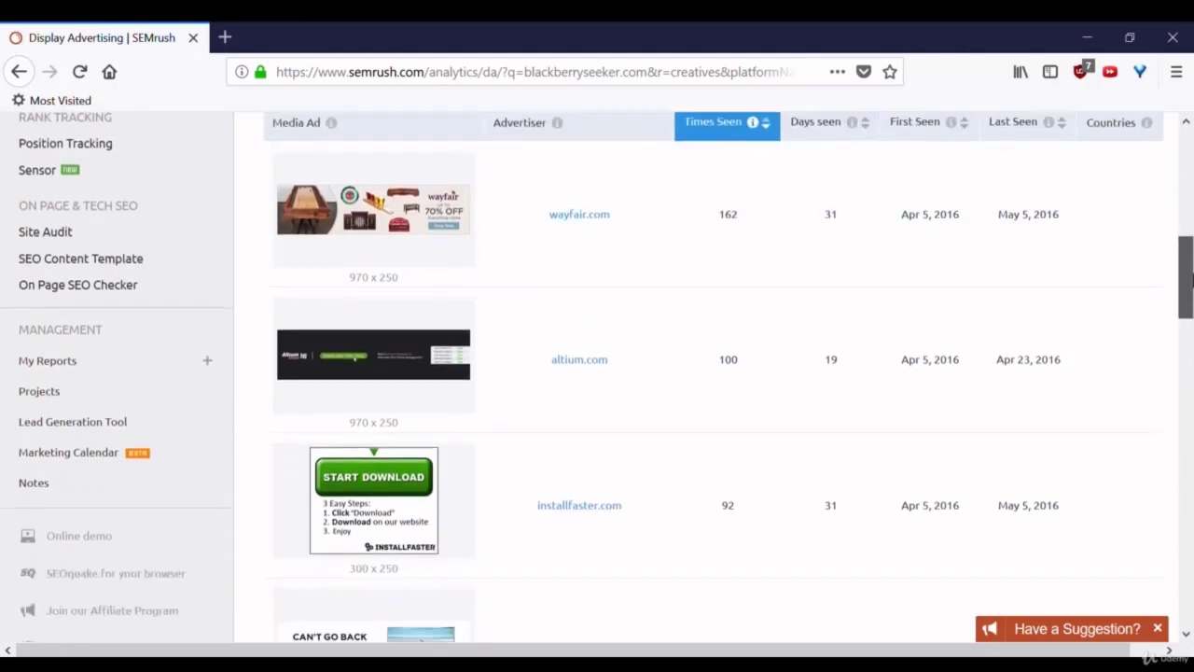
scroll(1191, 258, "up", 1)
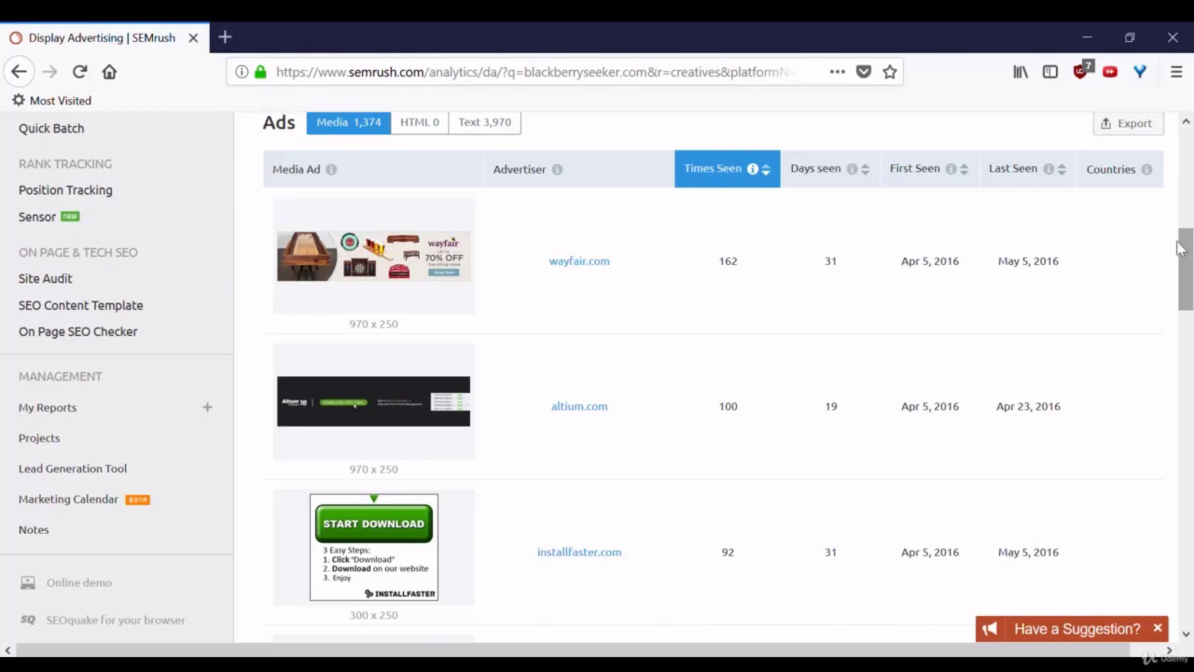
left_click(20, 74)
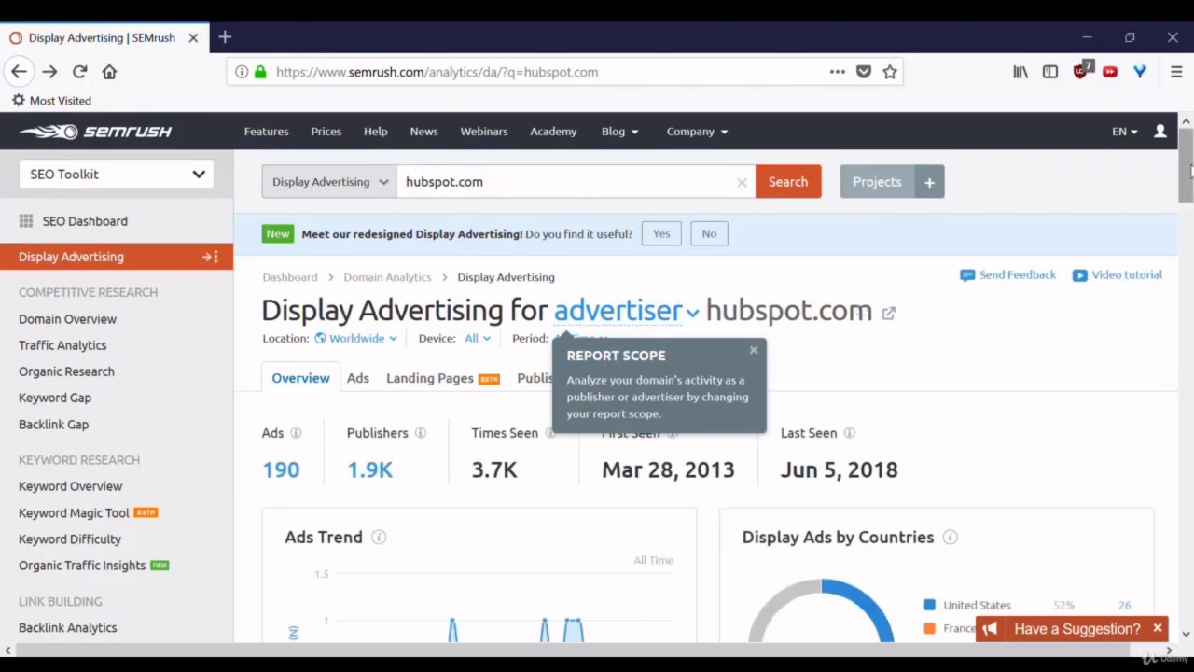
Examine hubspot.com's ads trend, display ads by country and device, ad types, publishers and sample media ads
left_click_drag(1189, 169, 1190, 221)
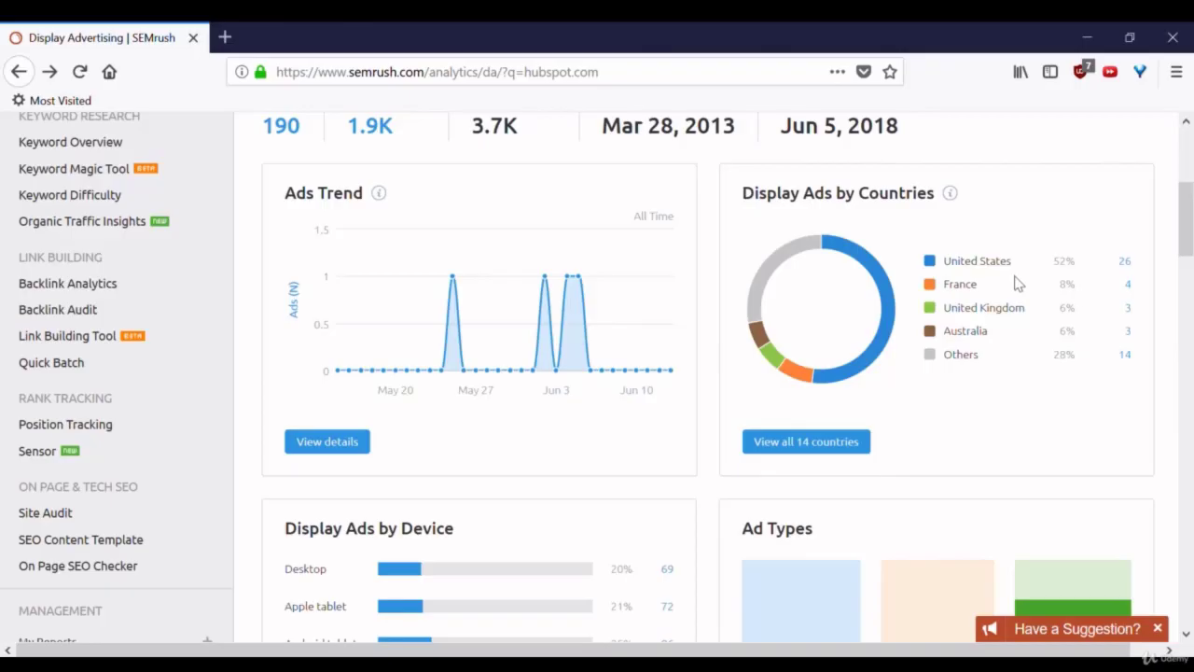
left_click_drag(1187, 226, 1191, 274)
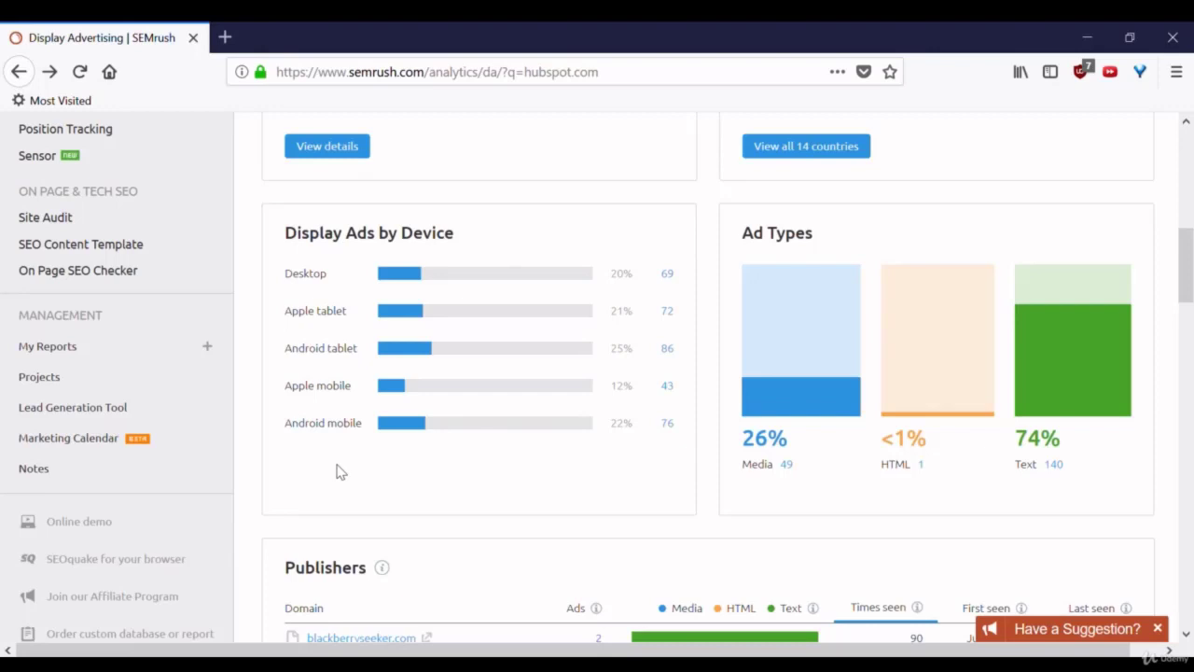
scroll(341, 471, "down", 3)
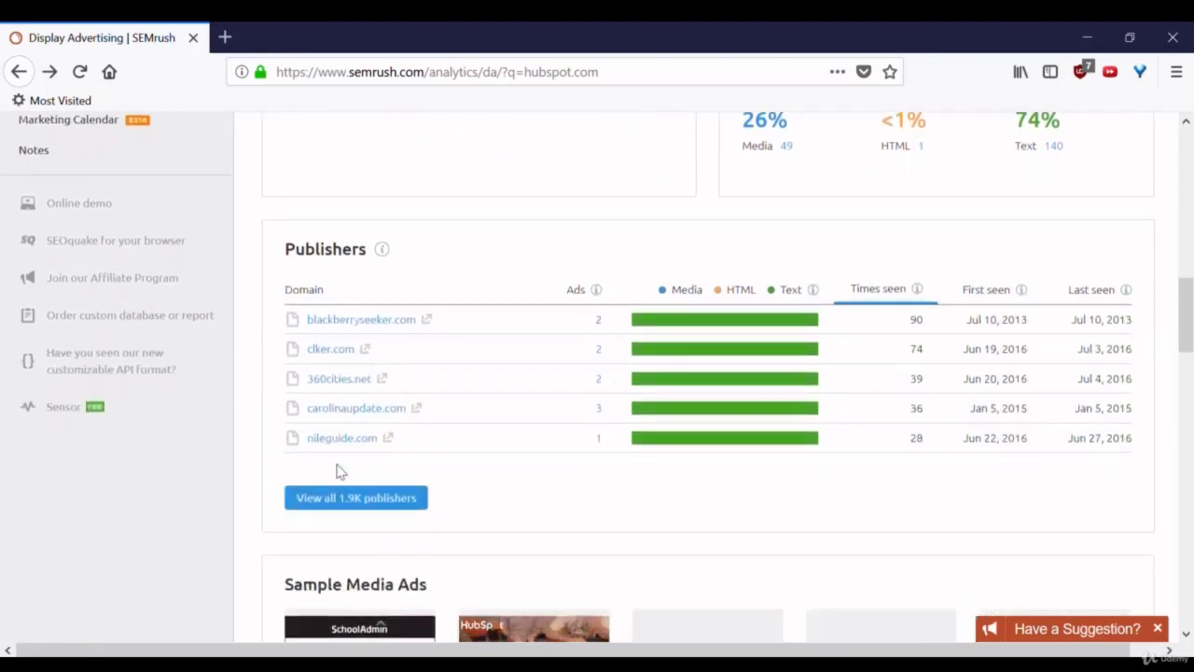
scroll(389, 414, "down", 3)
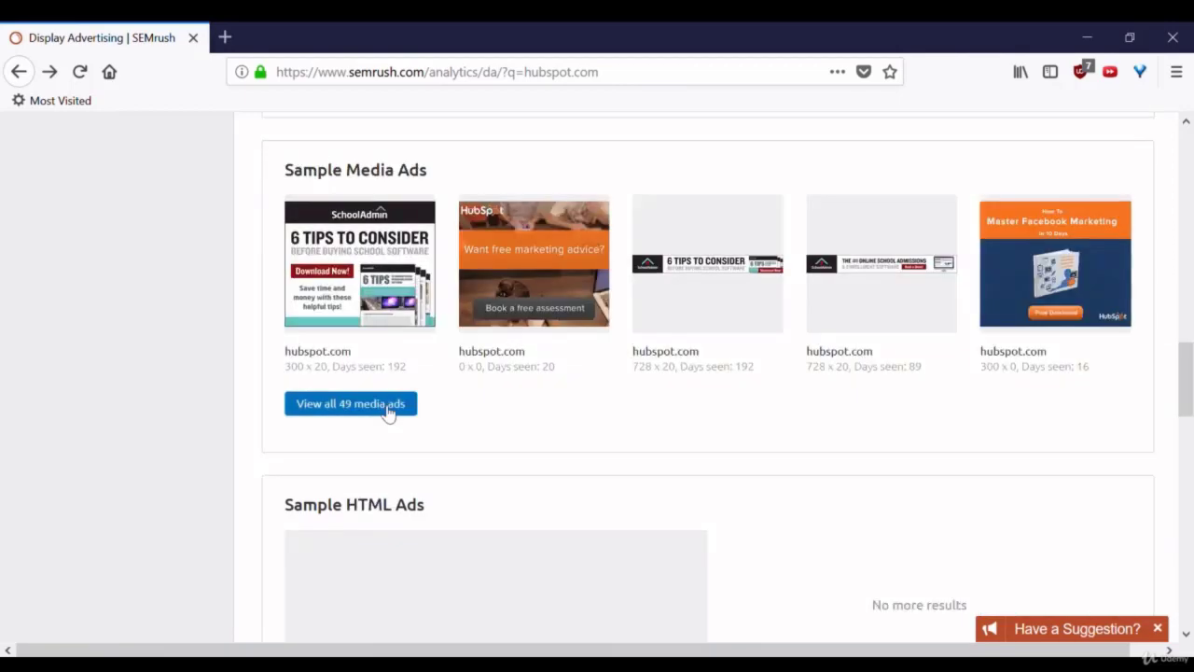
Show all of hubspot.com's media ads and open the ad report for the "Want free marketing advice?" ad
left_click(389, 407)
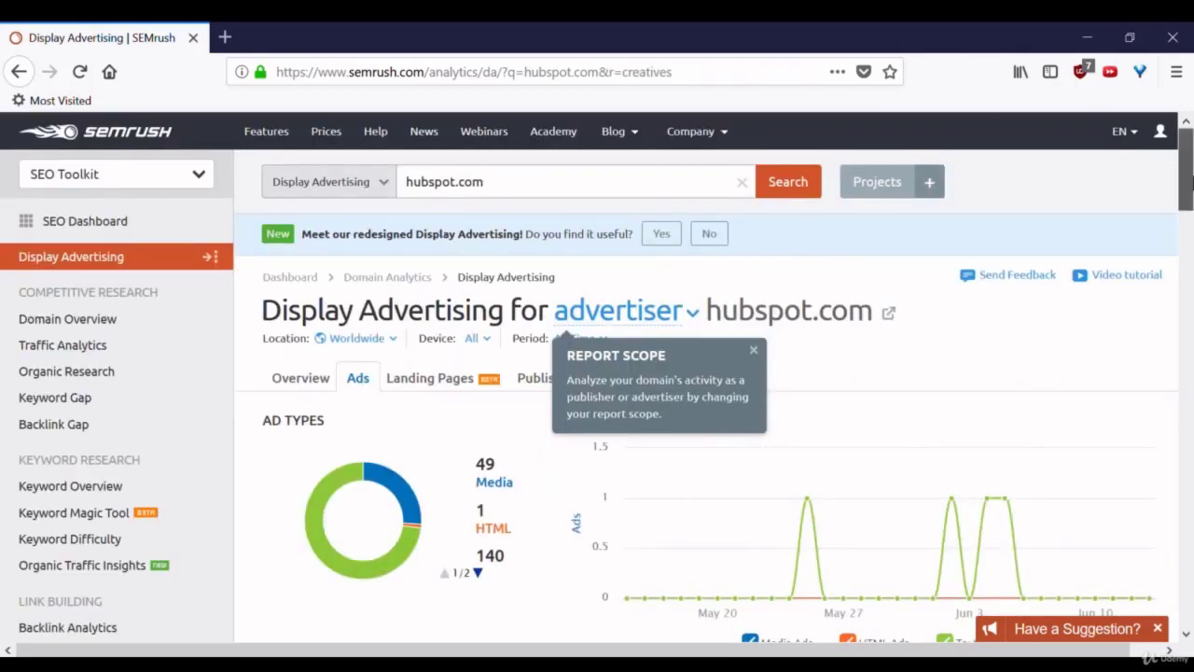
left_click_drag(1187, 181, 1187, 296)
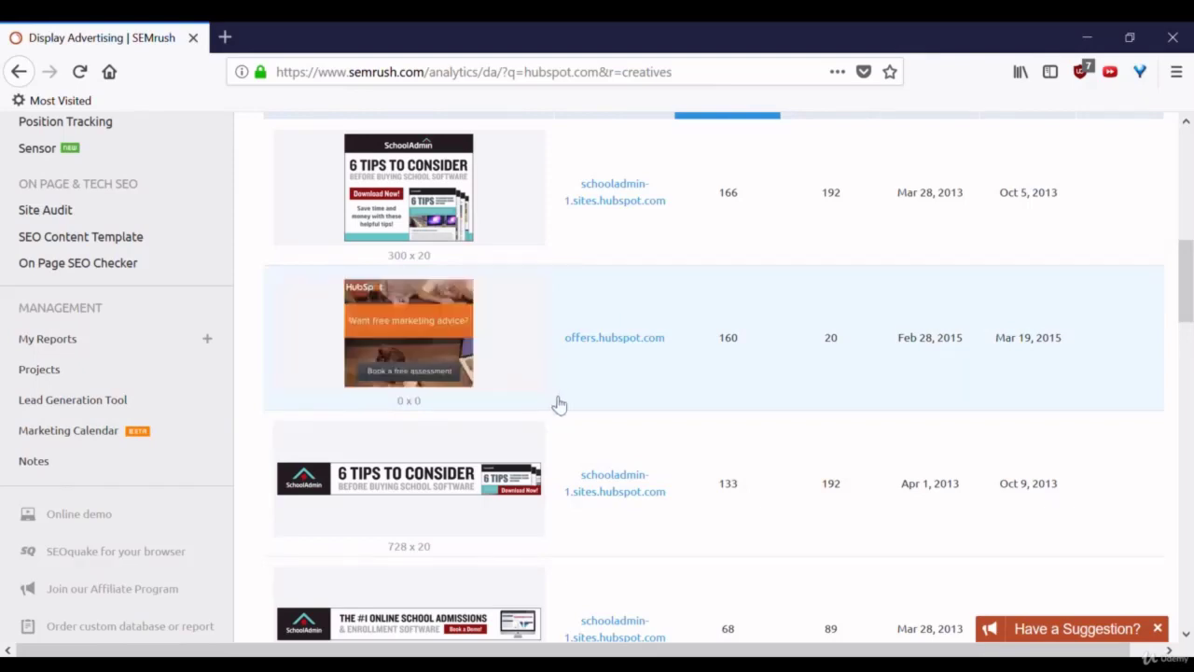
left_click(408, 343)
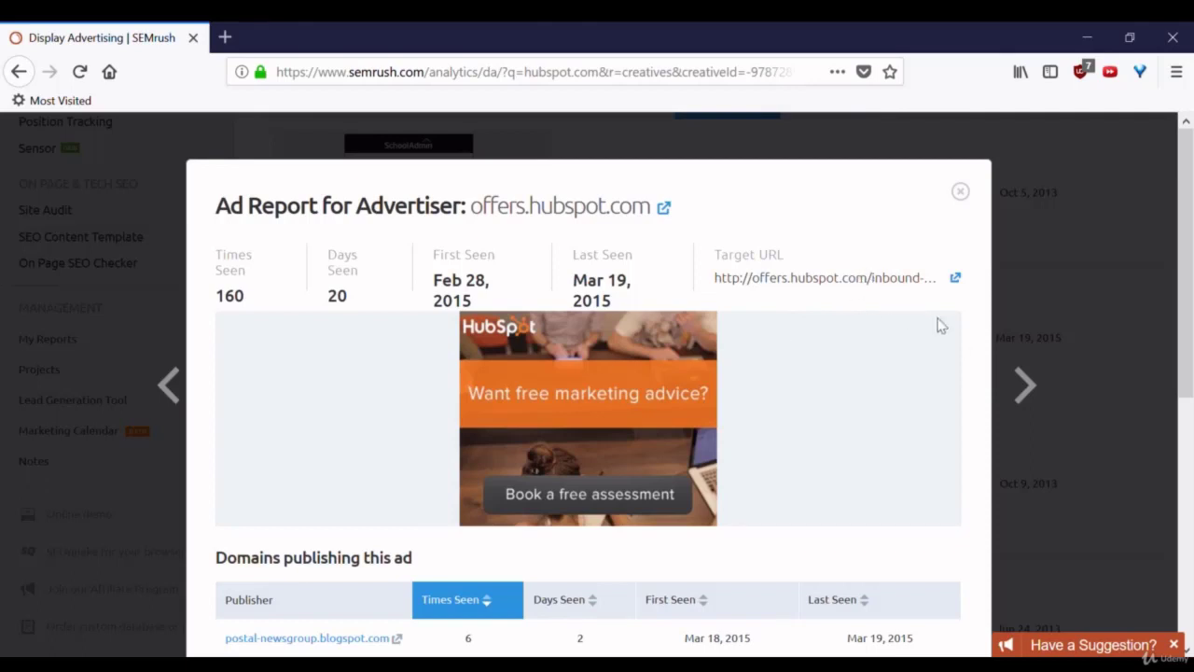
Review the domains publishing the offers.hubspot.com ad and close its ad report
left_click_drag(1187, 285, 1191, 499)
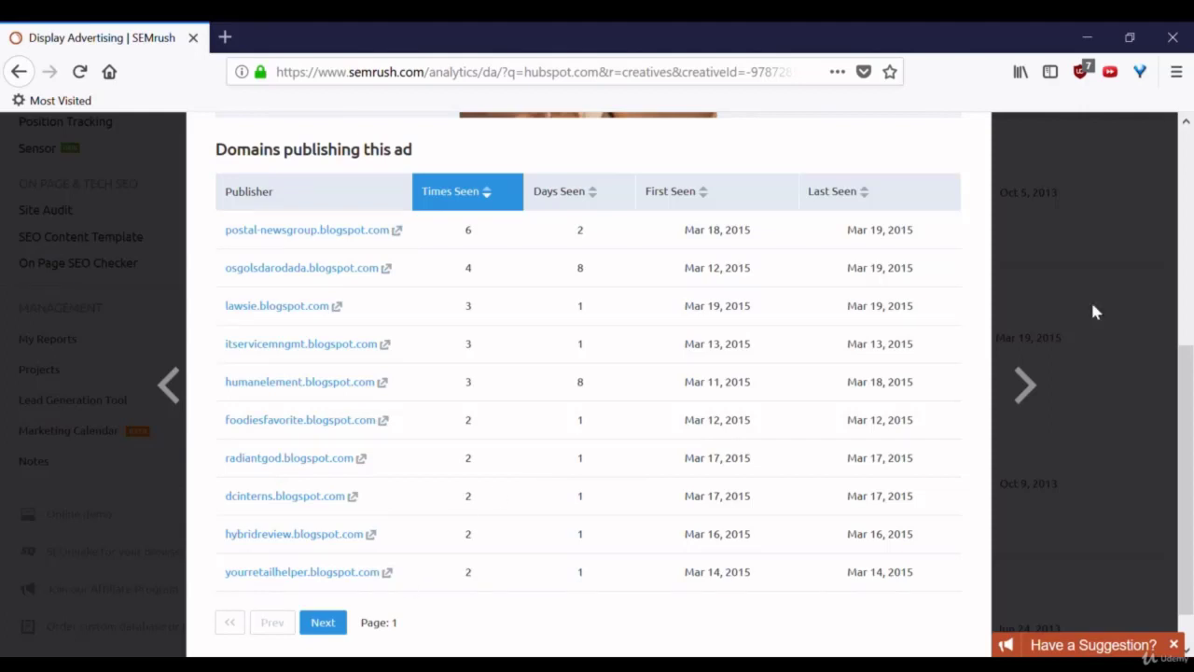
left_click_drag(1187, 405, 1190, 191)
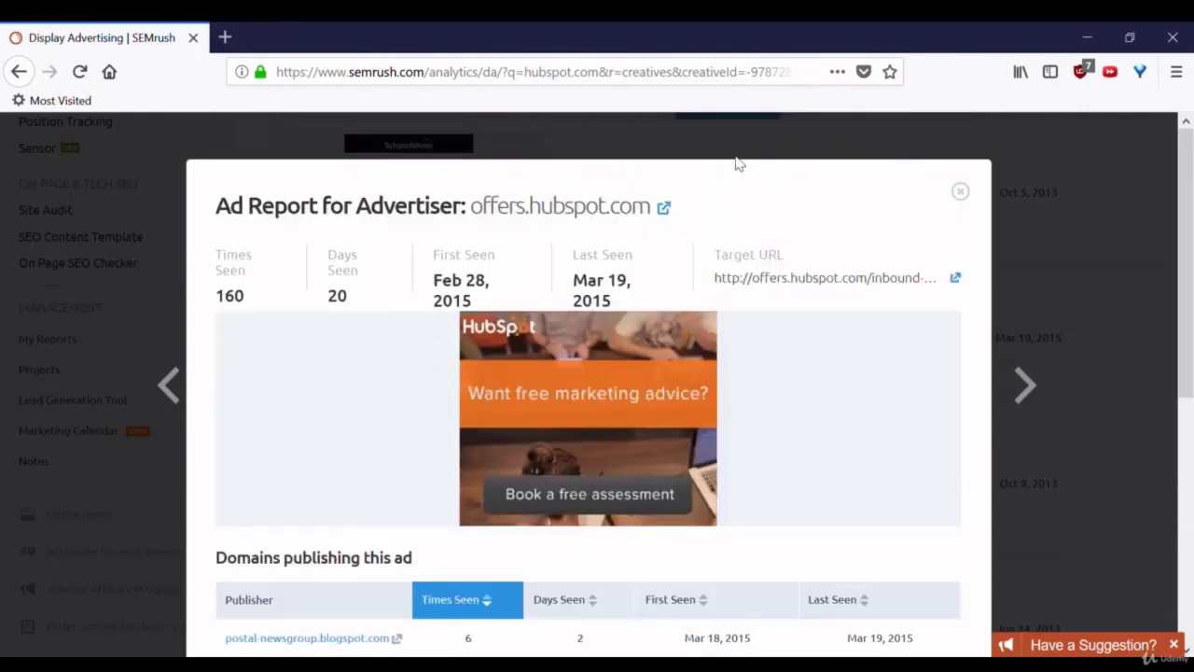
left_click(964, 193)
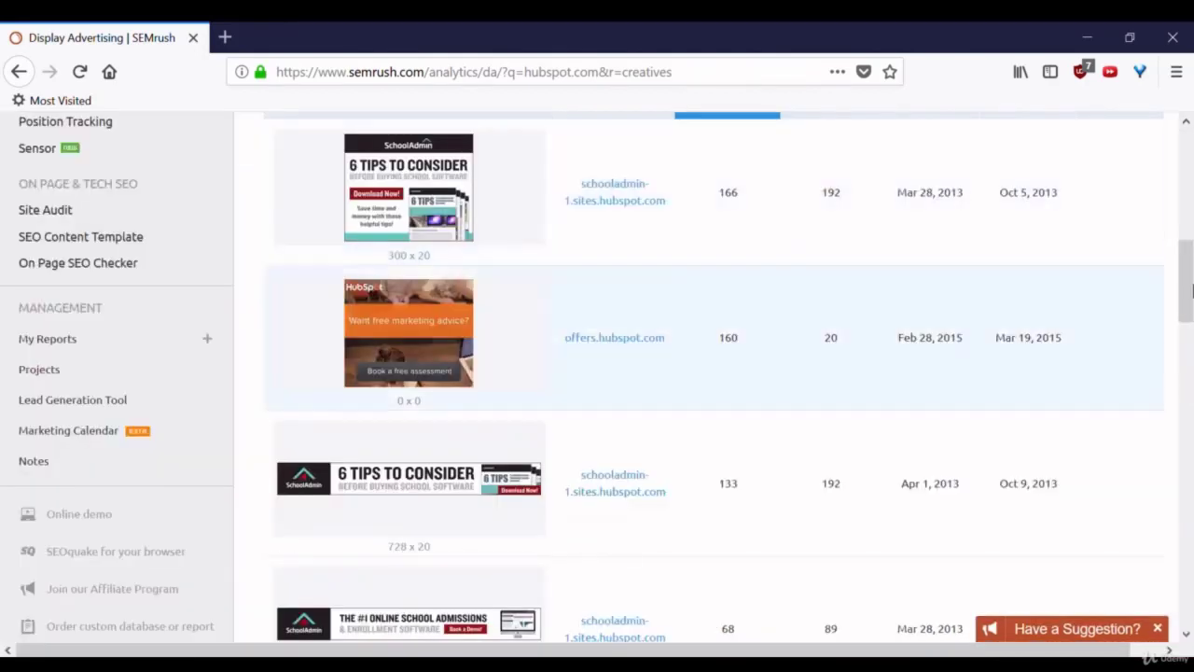
Leave the display advertising reports and return to the summary metrics of the hubspot.com domain overview
left_click_drag(1186, 280, 1191, 138)
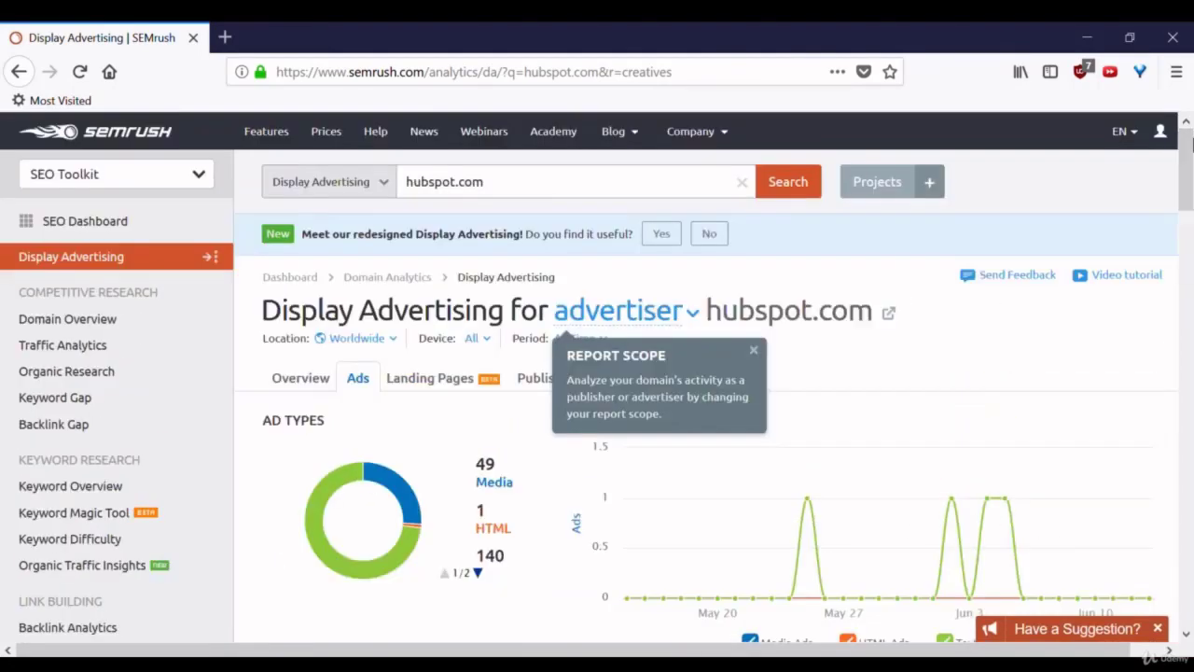
left_click(19, 73)
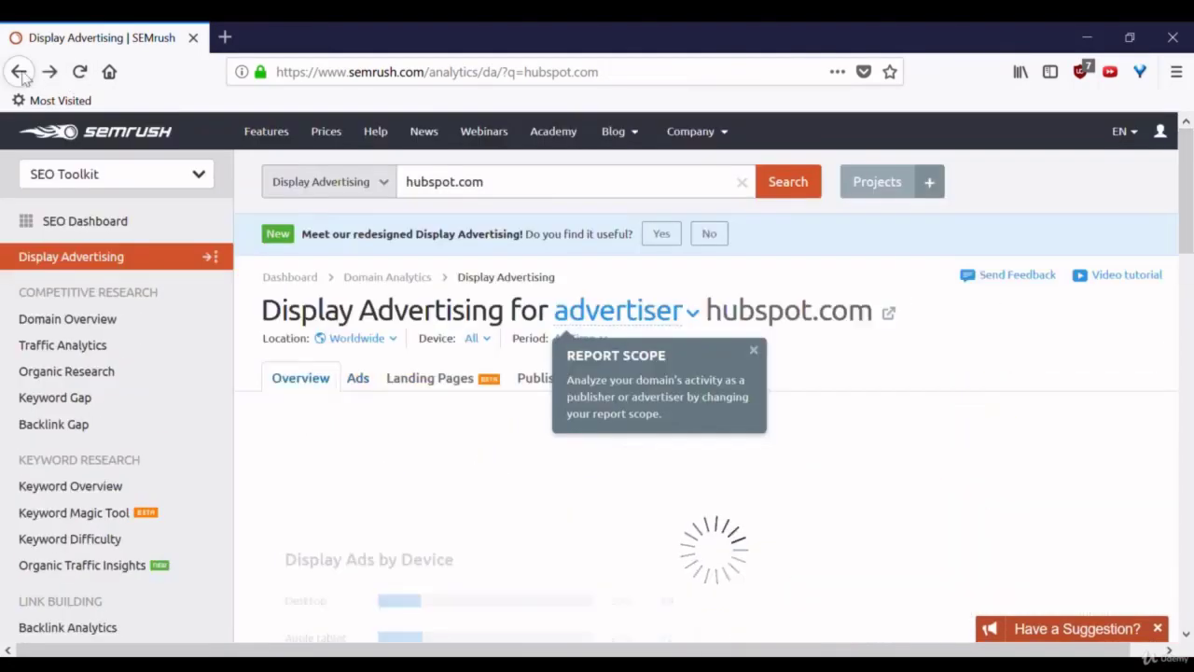
left_click(20, 73)
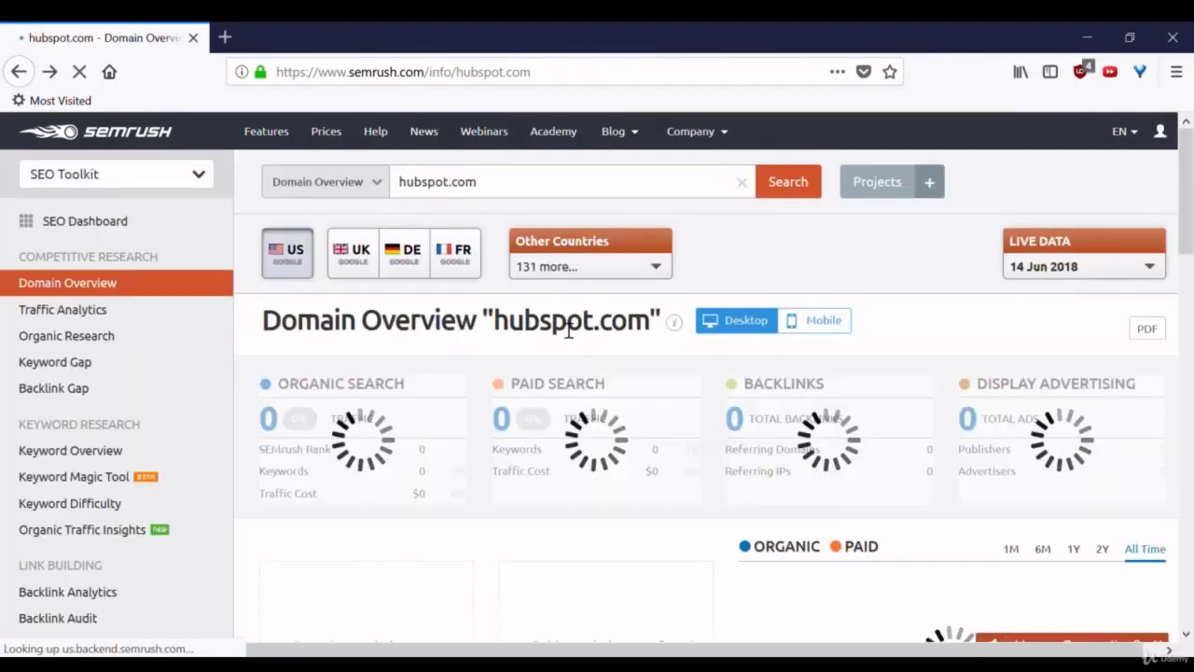
scroll(569, 328, "down", 3)
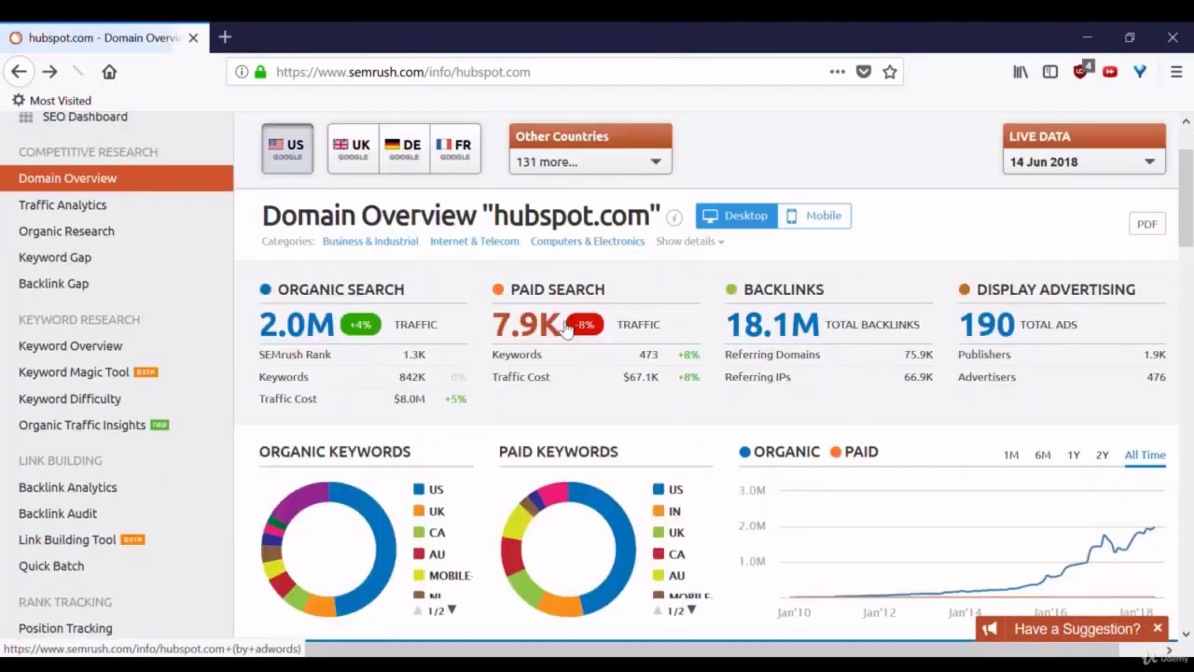
Open the backlinks report for hubspot.com and inspect its backlink types and follow versus nofollow breakdown
left_click(769, 326)
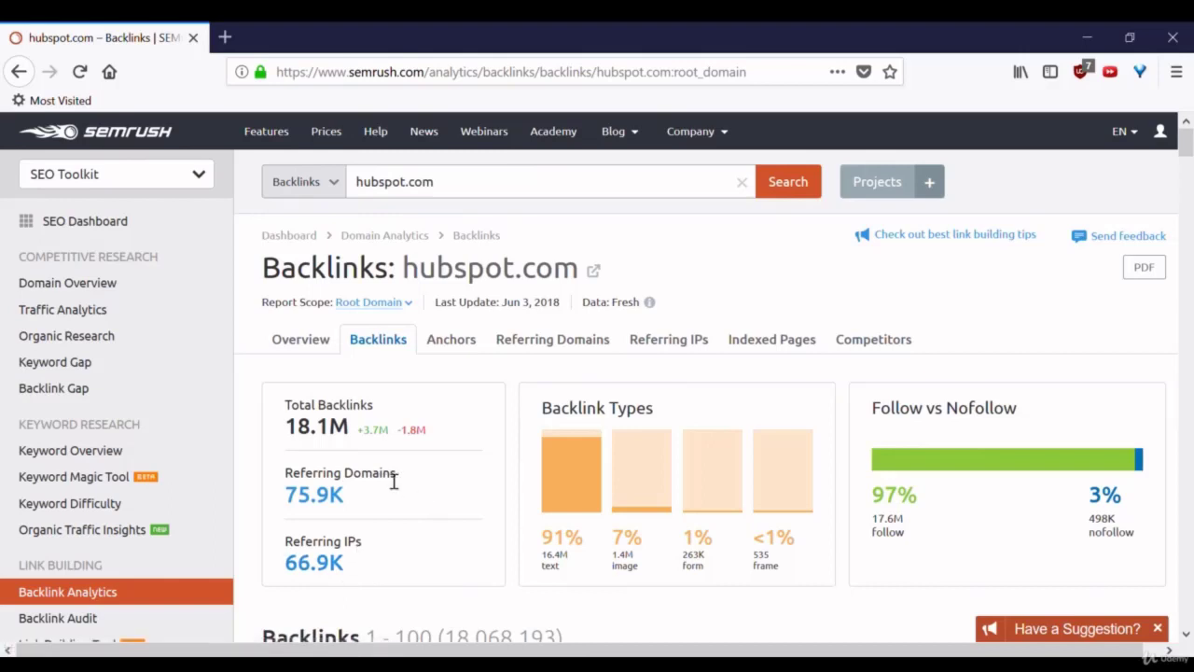
scroll(392, 480, "down", 1)
scroll(891, 394, "down", 2)
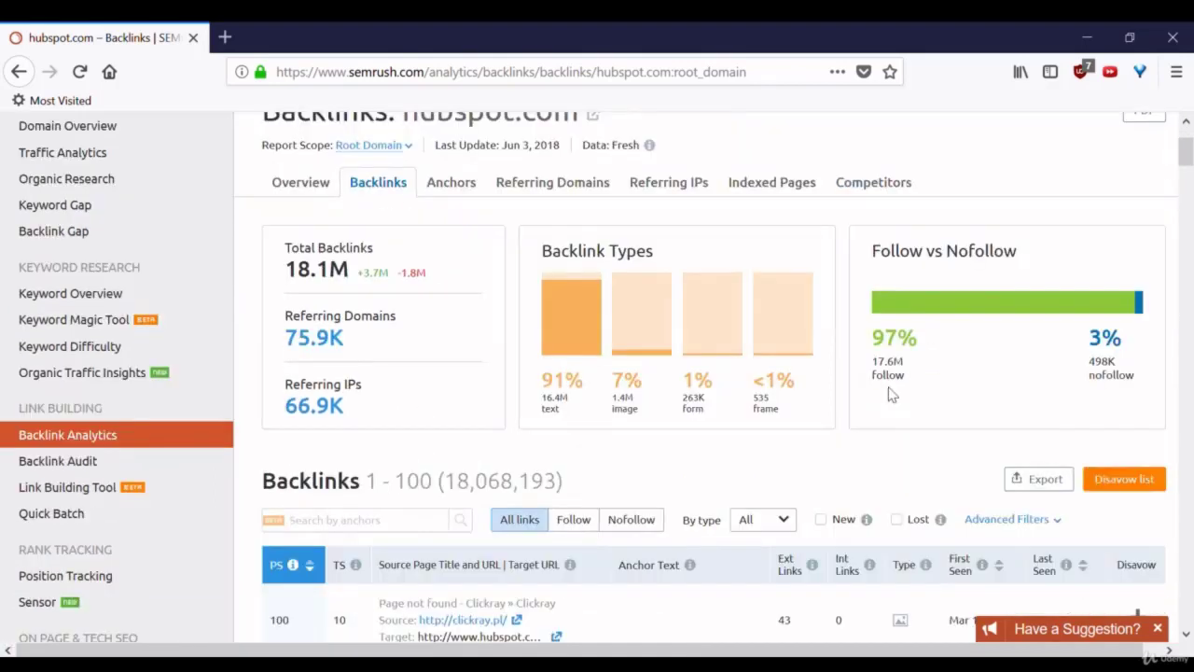
Browse hubspot.com's backlinks list, examining page scores, source and target URLs, anchor texts, link types and dates seen
scroll(891, 394, "down", 5)
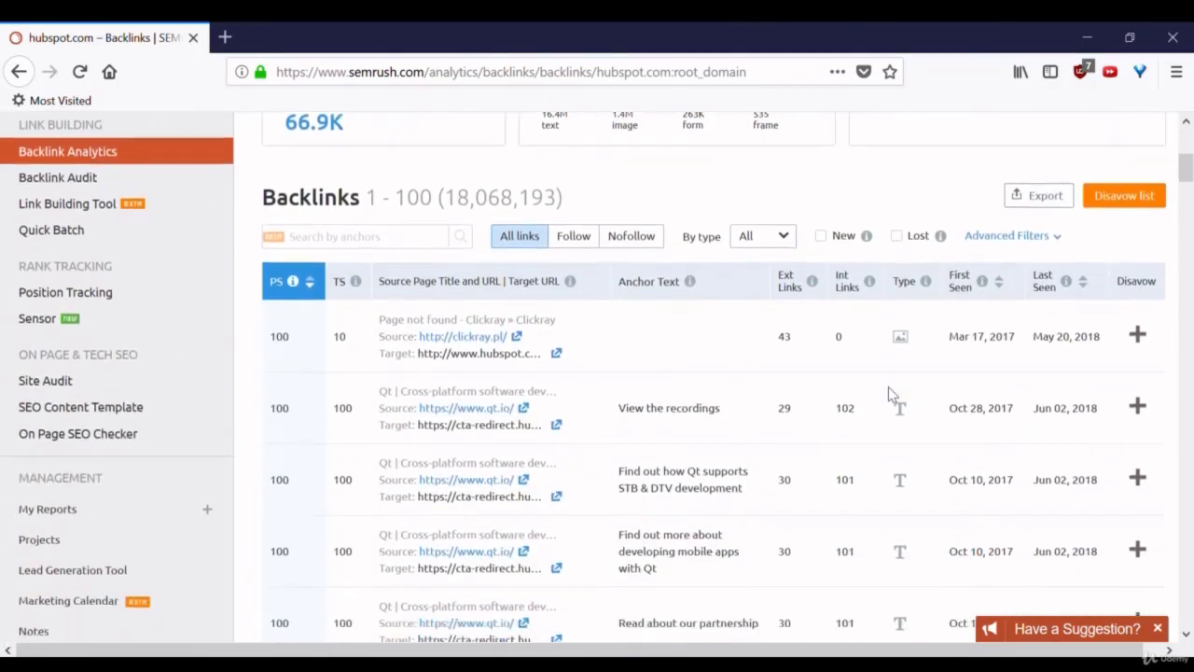
scroll(891, 395, "down", 1)
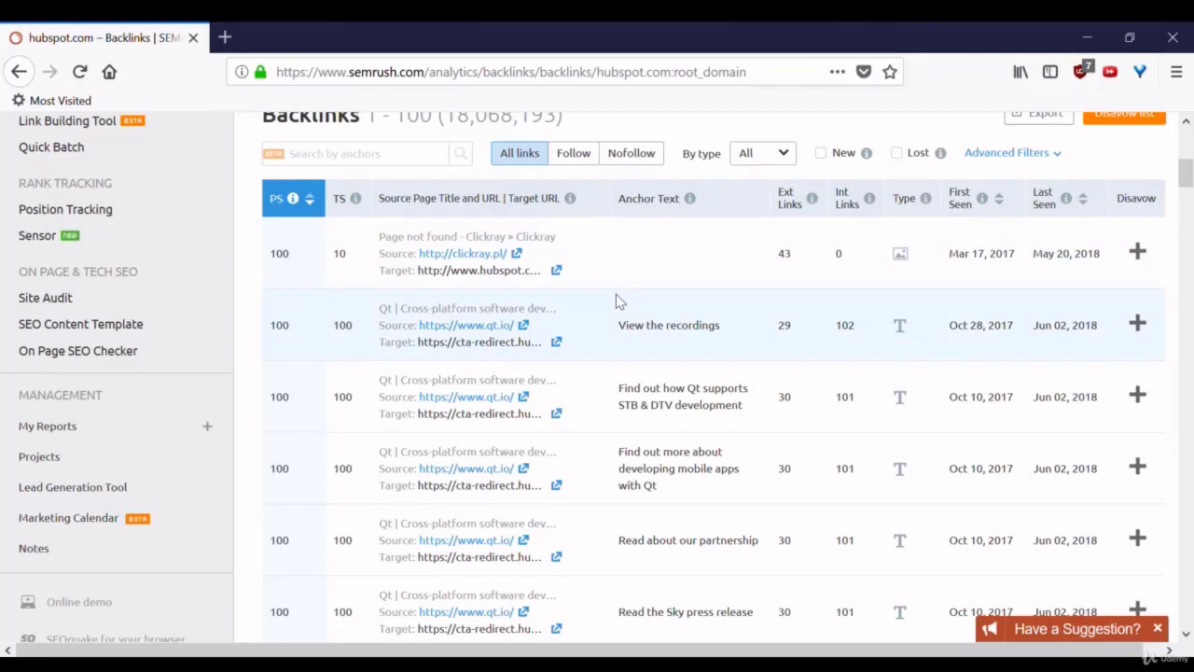
scroll(616, 295, "down", 6)
scroll(616, 300, "down", 15)
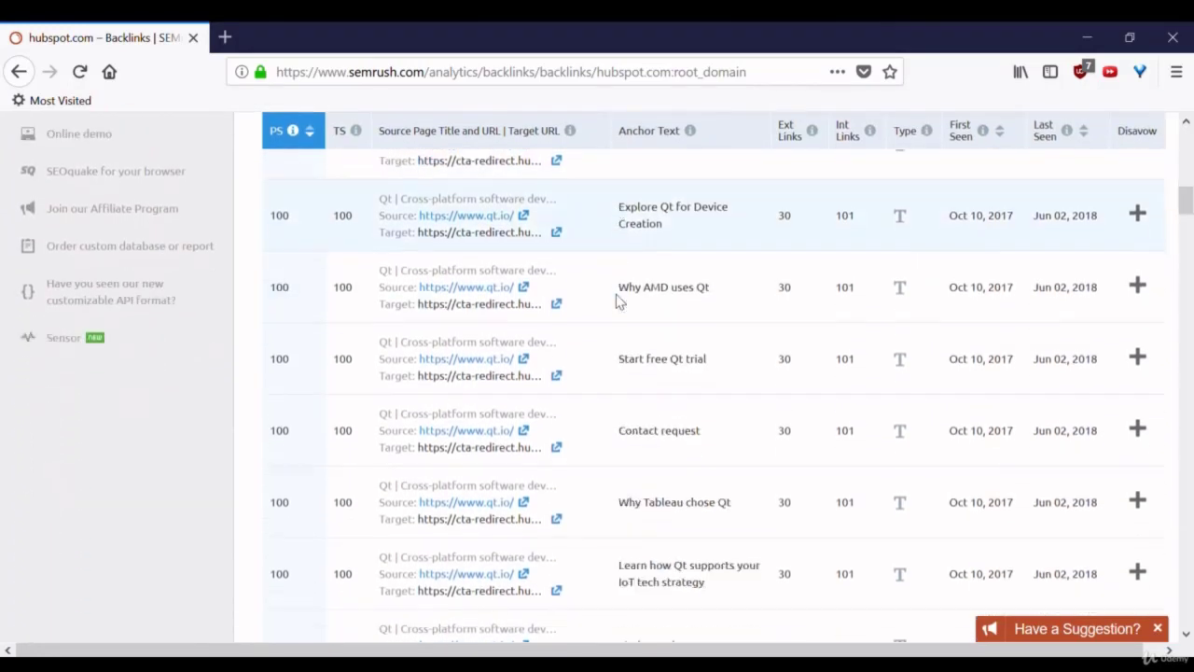
scroll(615, 300, "down", 15)
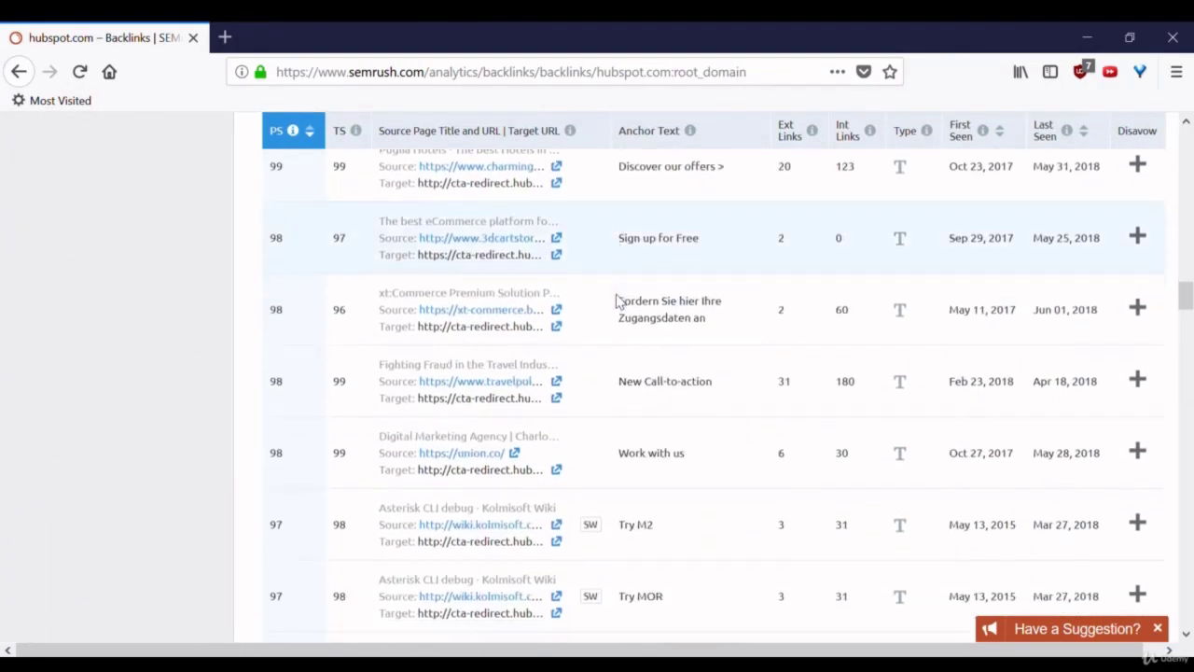
scroll(616, 301, "down", 15)
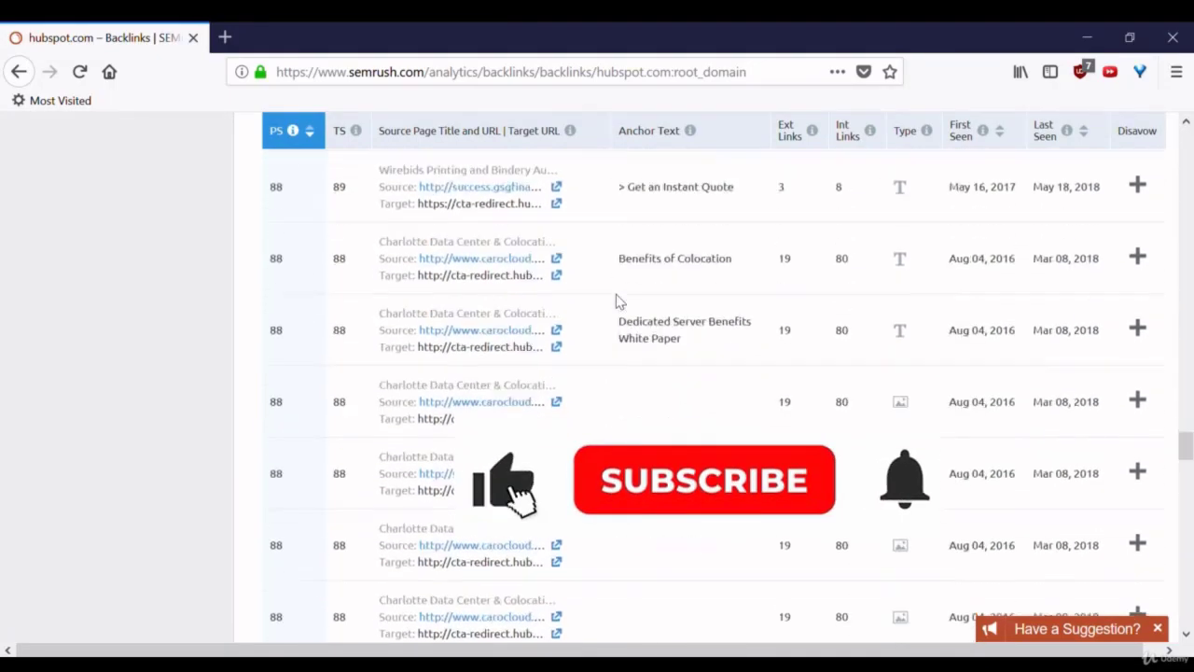